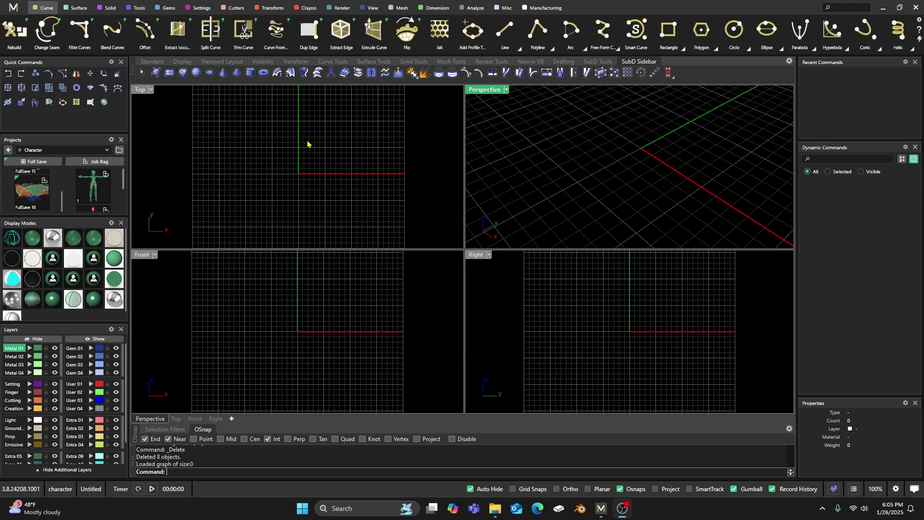
# Create a ring rail for US finger size 7
pyautogui.click(136, 8)
pyautogui.click(244, 30)
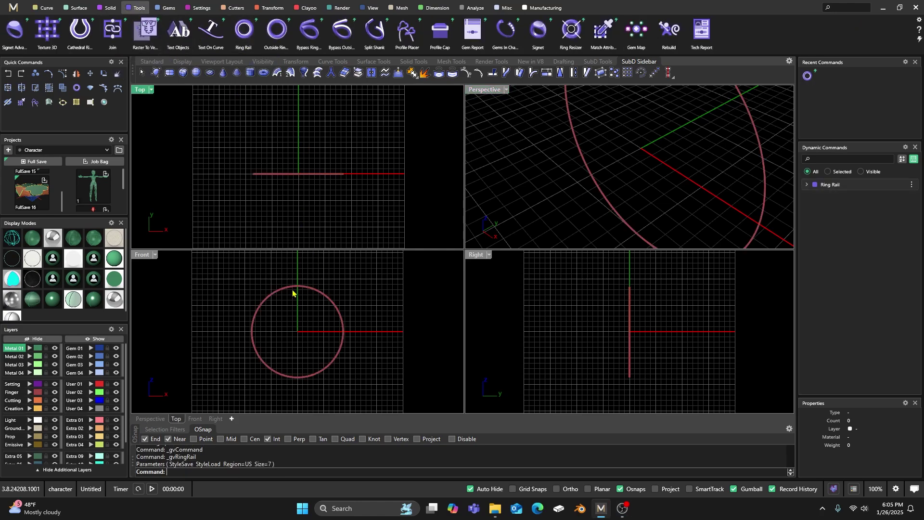
pyautogui.scroll(-2, 291, 294)
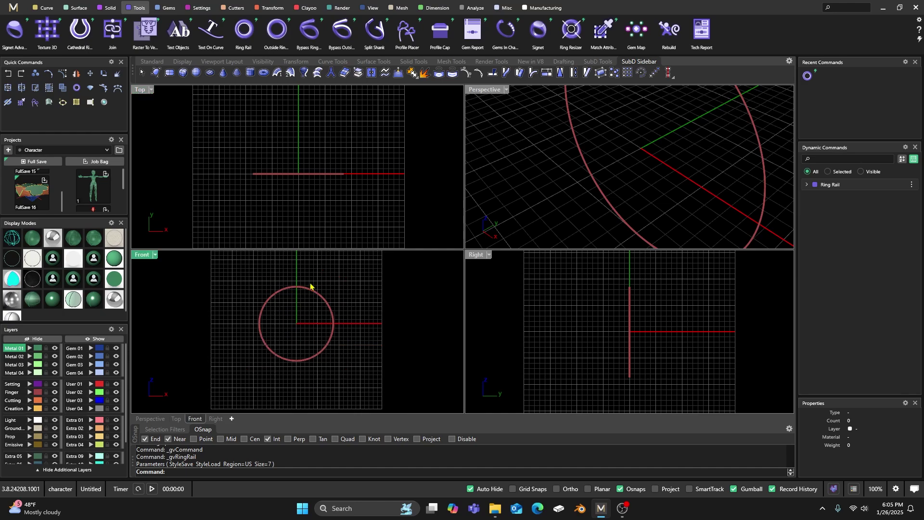
pyautogui.moveTo(296, 300); pyautogui.dragTo(306, 319, button='right')
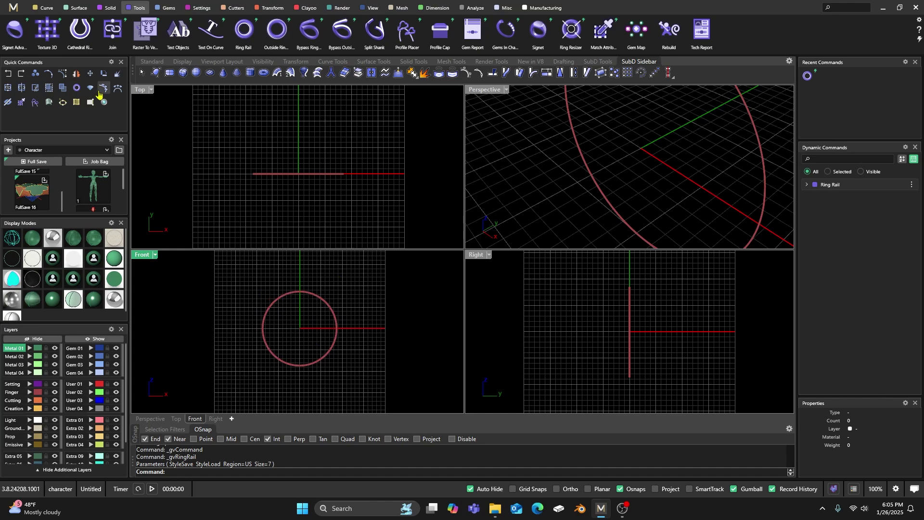
# Build an advanced signet ring on the ring rail and raise its Top Distance To Finger to 4.8 mm
pyautogui.click(14, 30)
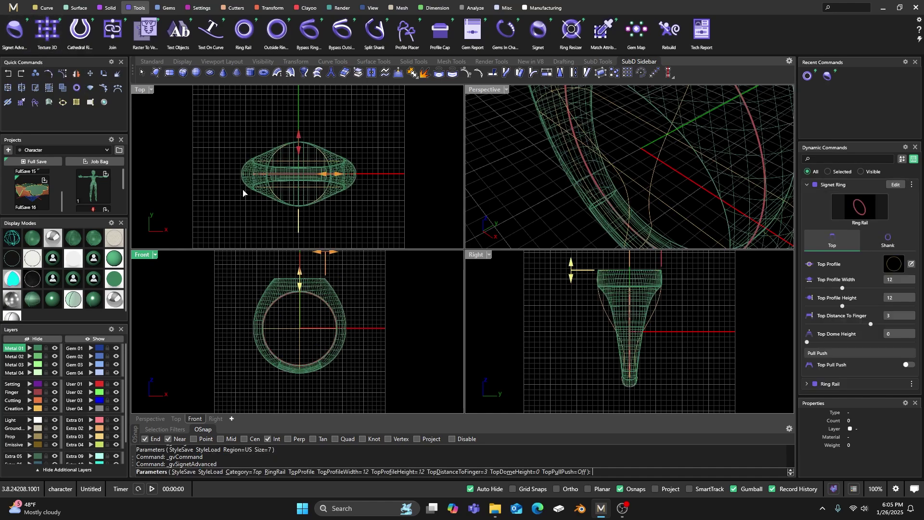
pyautogui.moveTo(297, 288)
pyautogui.moveTo(299, 284); pyautogui.dragTo(300, 277)
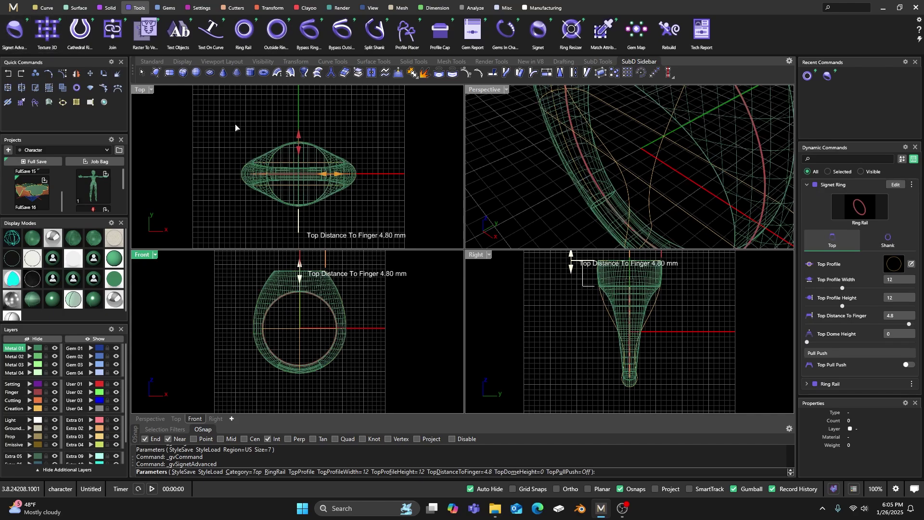
# Maximize the Perspective view and display the signet ring shaded
pyautogui.doubleClick(483, 89)
pyautogui.scroll(-3, 465, 261)
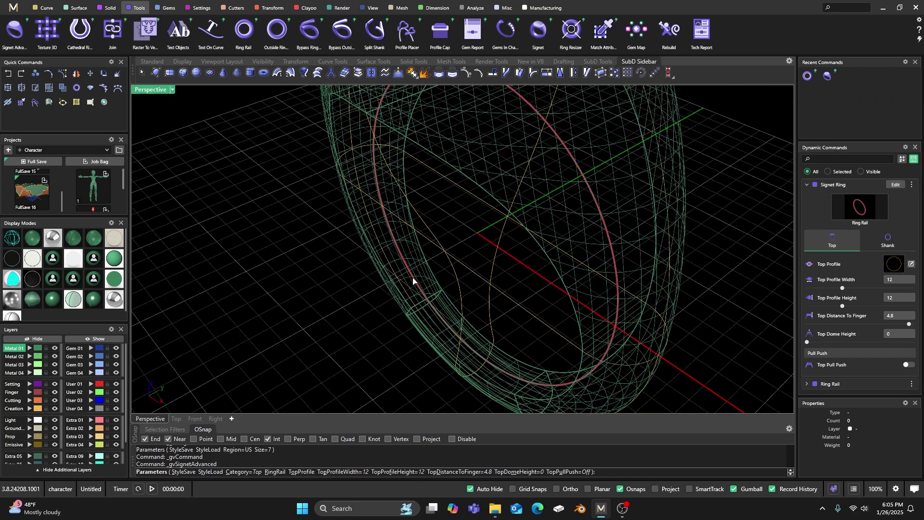
pyautogui.click(34, 241)
pyautogui.moveTo(338, 322)
pyautogui.mouseDown(button='right')
pyautogui.moveTo(382, 295)
pyautogui.moveTo(389, 302)
pyautogui.mouseUp(button='right')
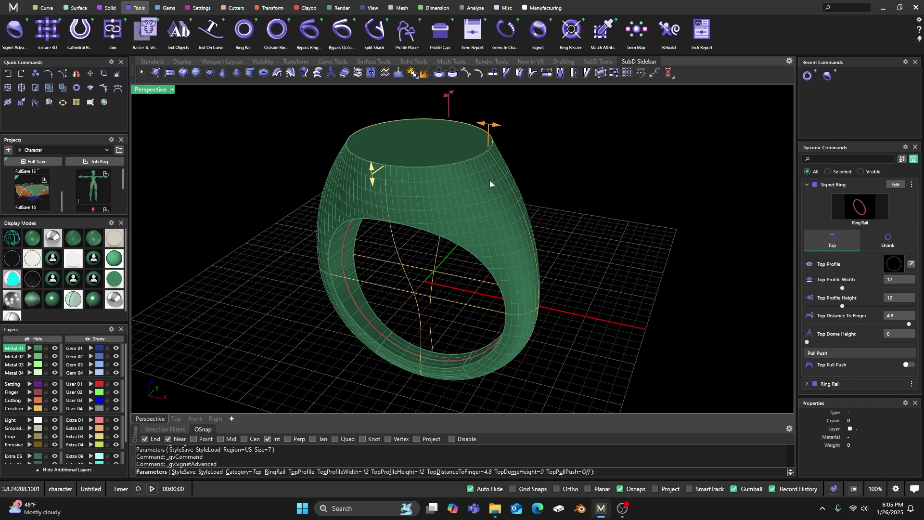
# Review the signet ring's shank parameters and create the ring with the default shank settings
pyautogui.click(893, 243)
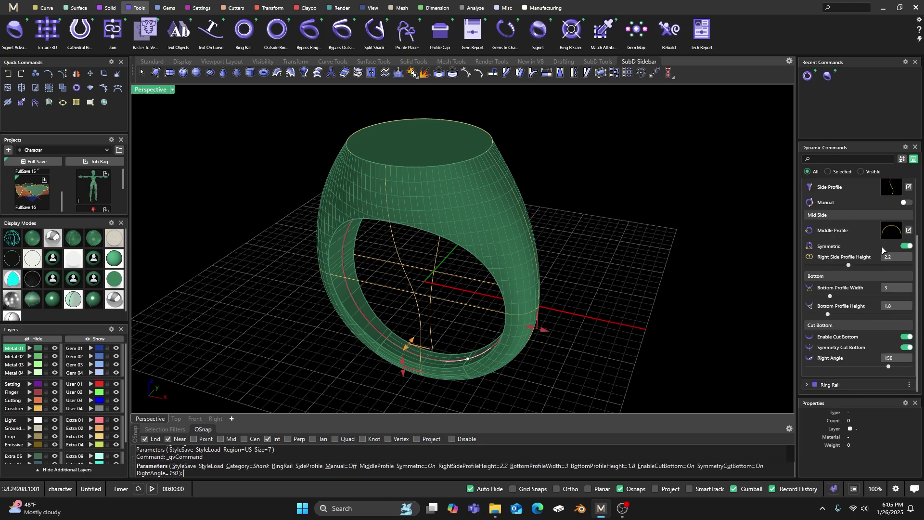
pyautogui.scroll(1, 892, 240)
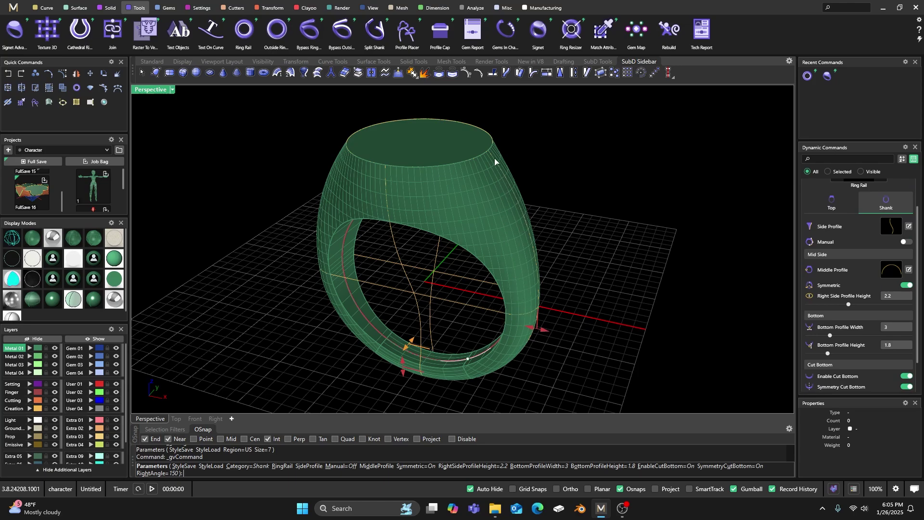
pyautogui.moveTo(533, 275); pyautogui.dragTo(516, 258, button='right')
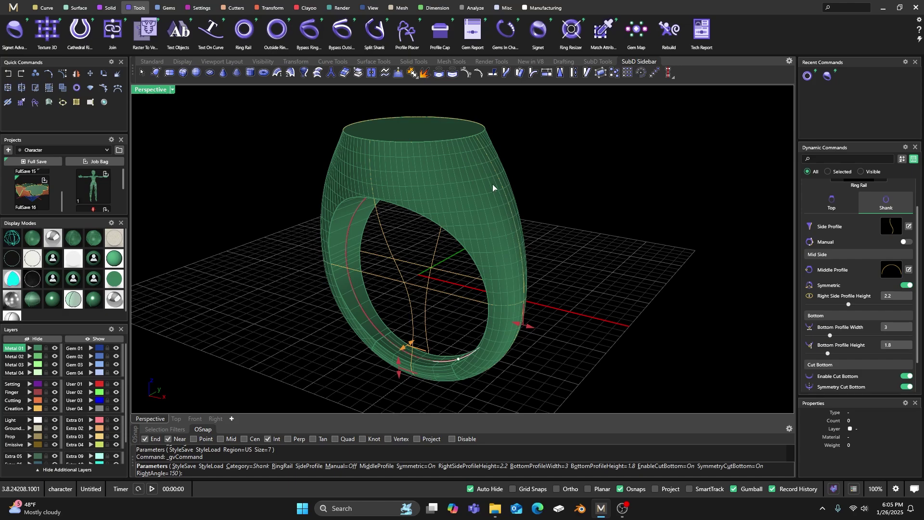
pyautogui.scroll(-4, 492, 187)
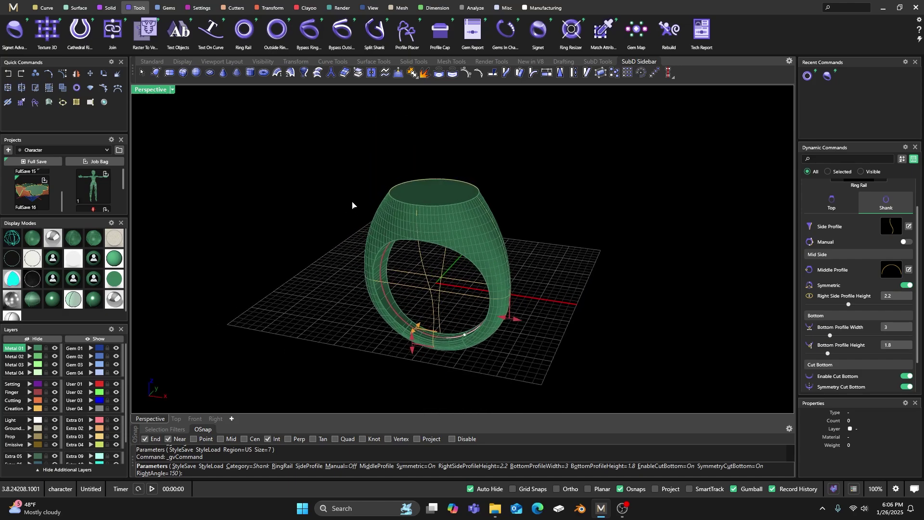
pyautogui.press('Return')
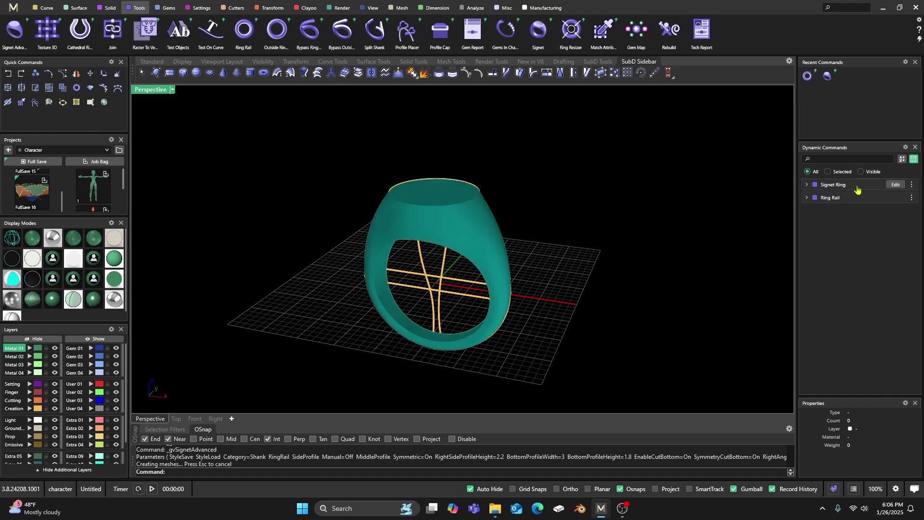
# Hide the signet ring with its rail and curves, and return to the four-view layout
pyautogui.moveTo(338, 160); pyautogui.dragTo(564, 378)
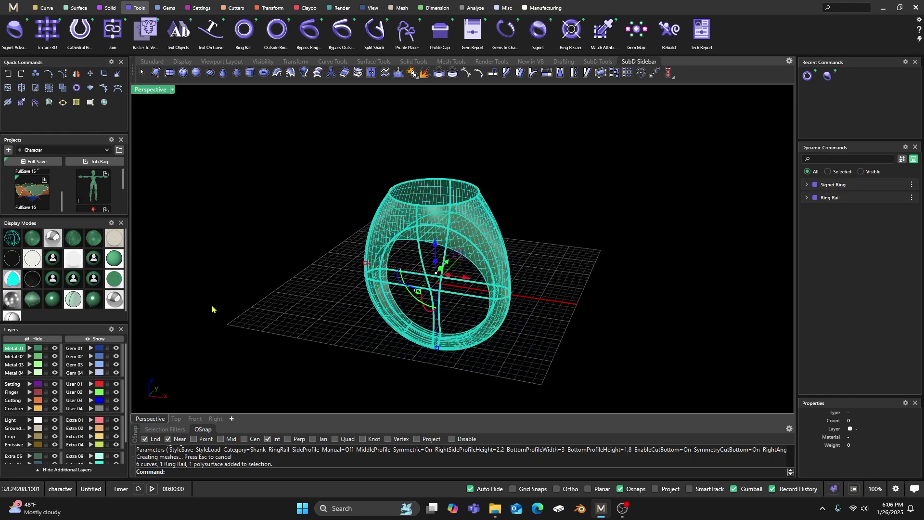
pyautogui.click(46, 340)
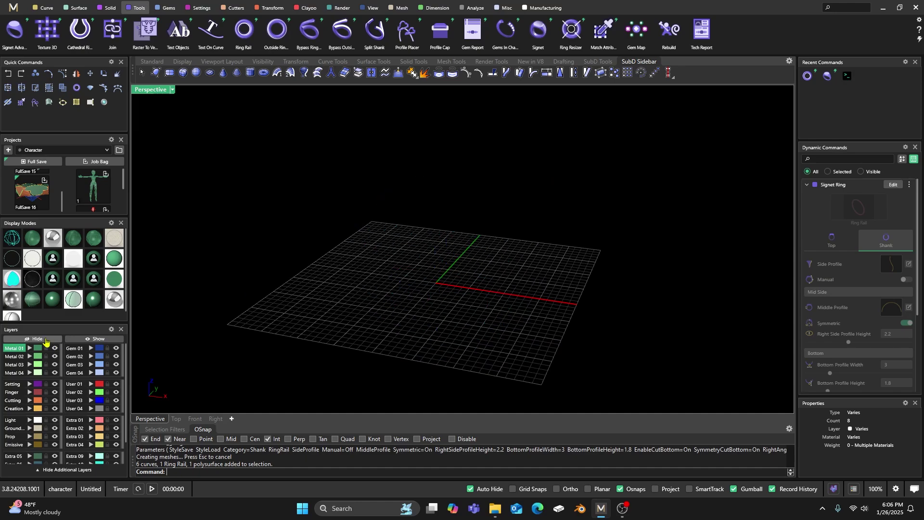
pyautogui.doubleClick(149, 91)
pyautogui.click(309, 295)
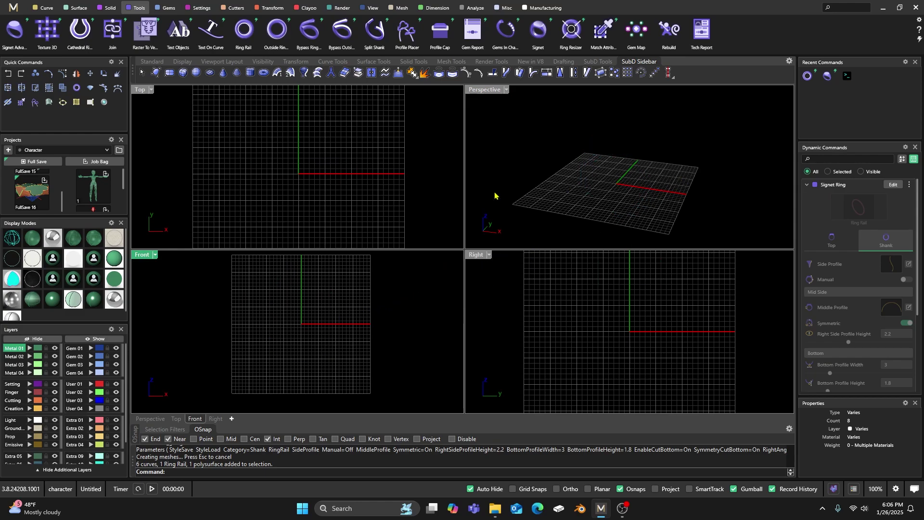
# Make Creation the current layer, then draw a trial circle of radius 7.585 mm at the origin in the Front view and delete it
pyautogui.click(35, 10)
pyautogui.click(728, 33)
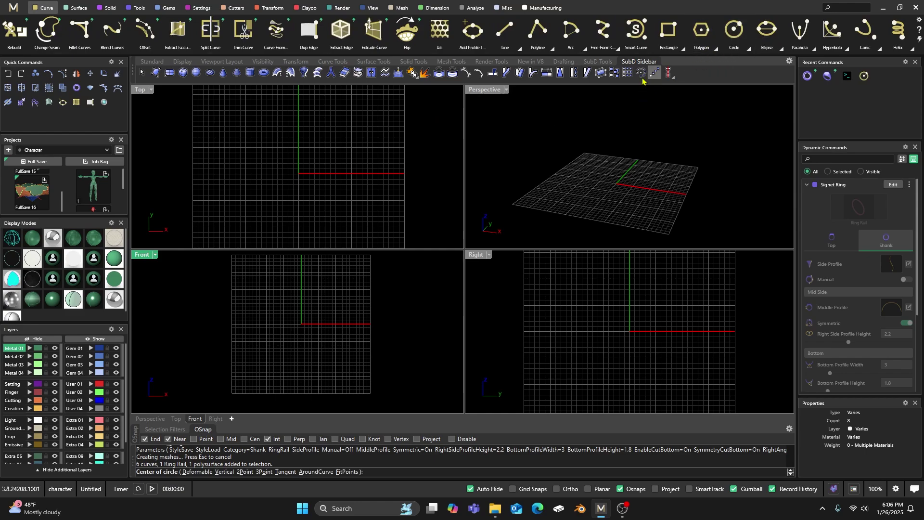
pyautogui.click(14, 409)
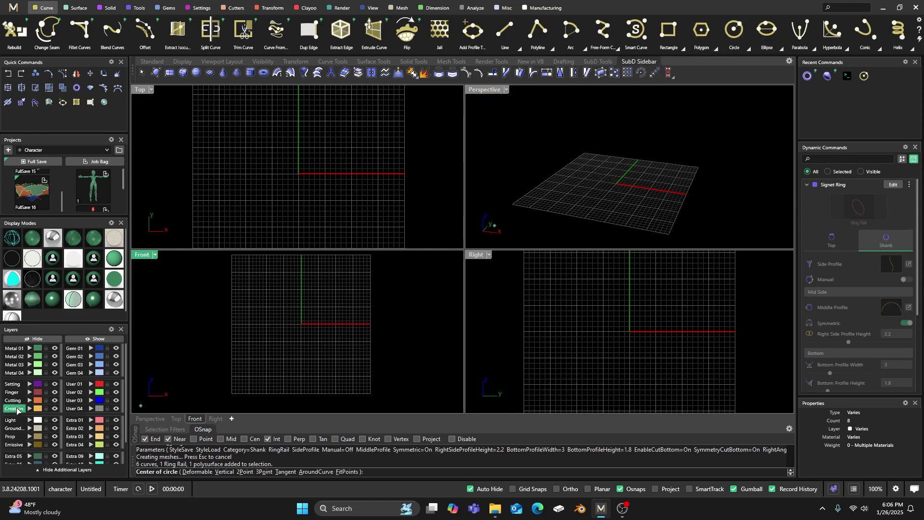
pyautogui.click(303, 324)
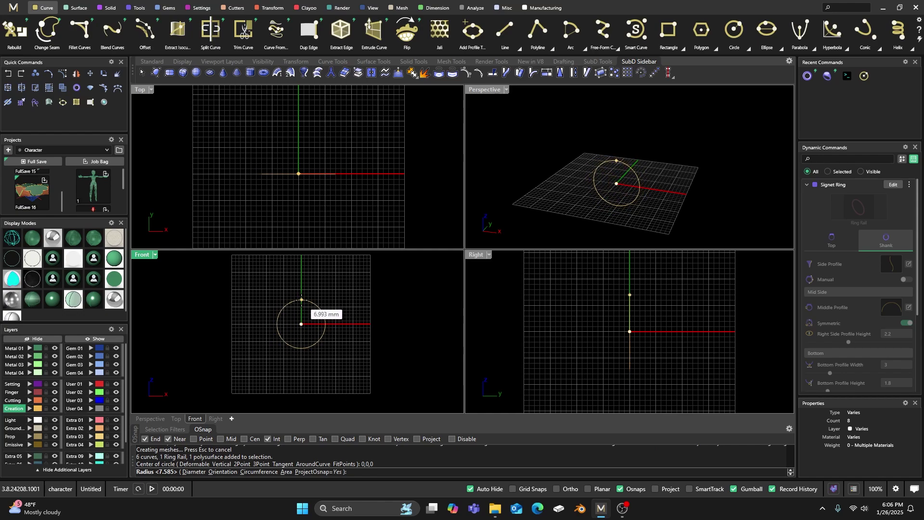
pyautogui.scroll(2, 302, 301)
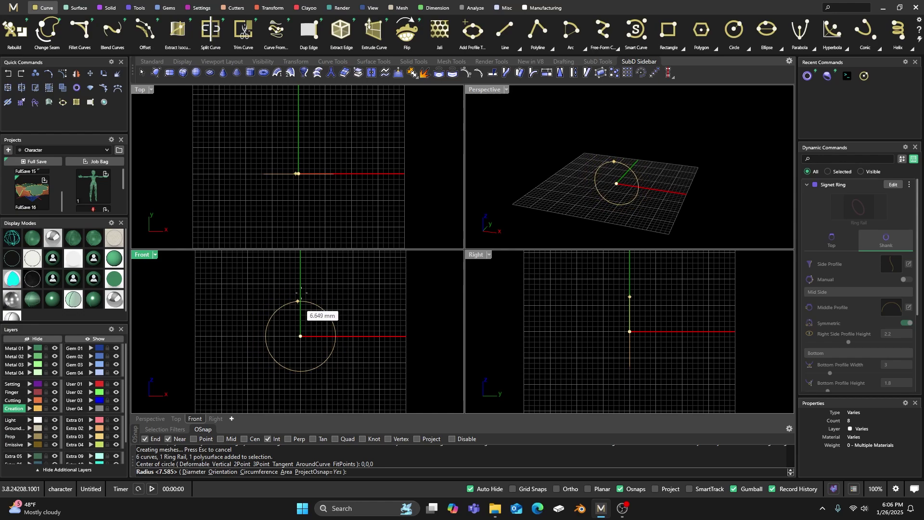
pyautogui.press('Return')
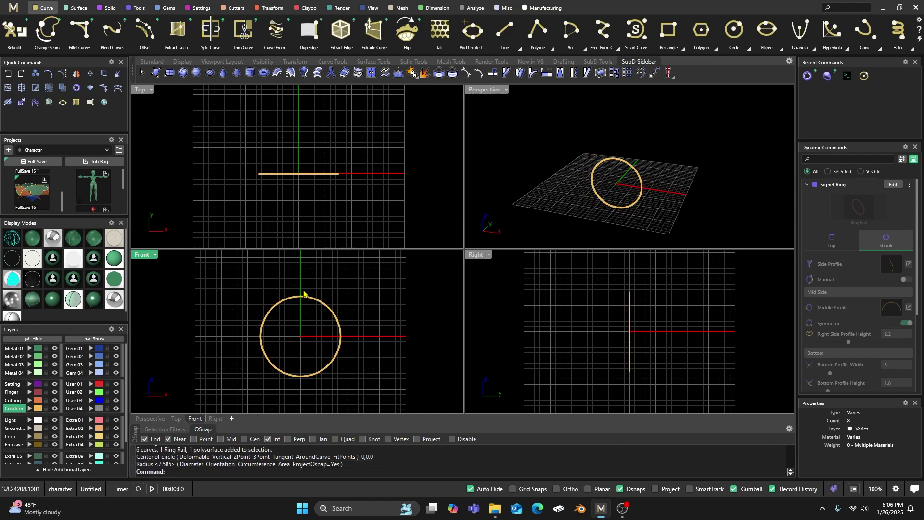
pyautogui.click(321, 294)
pyautogui.press('Delete')
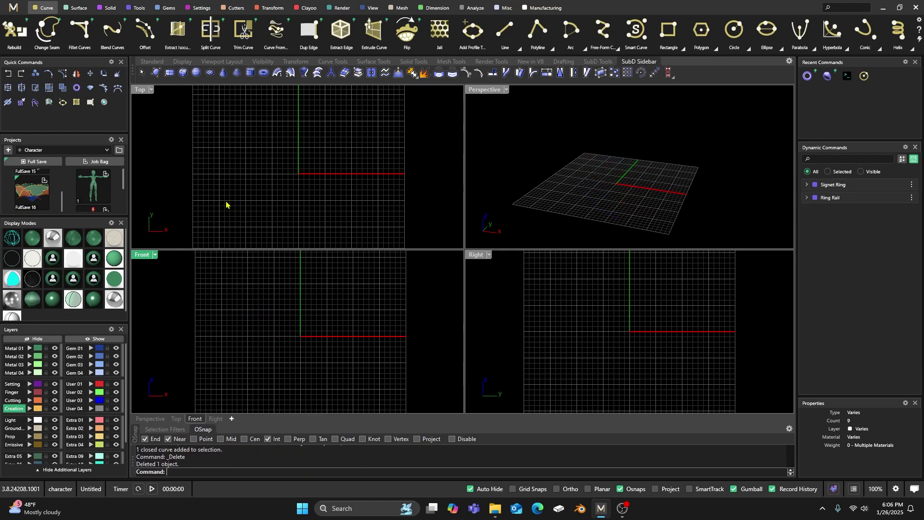
# Add a new ring rail with US finger size 7 to the empty scene
pyautogui.click(138, 11)
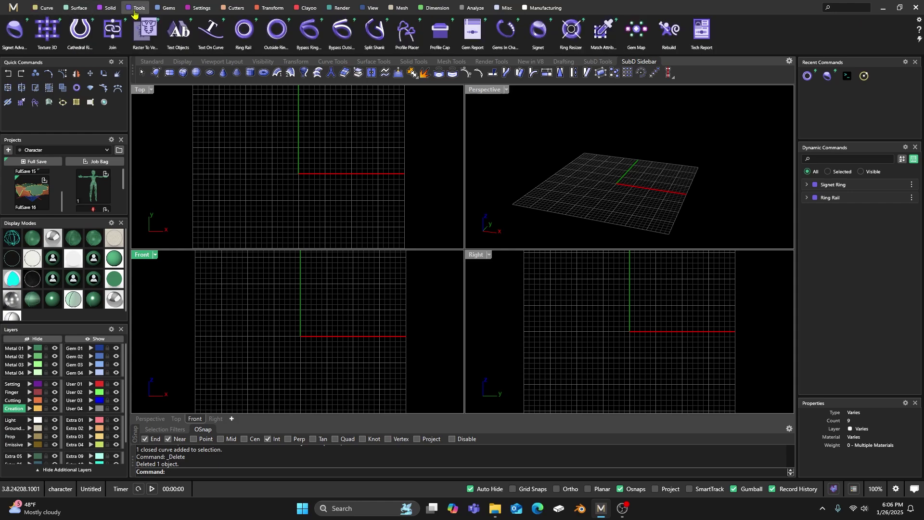
pyautogui.click(243, 30)
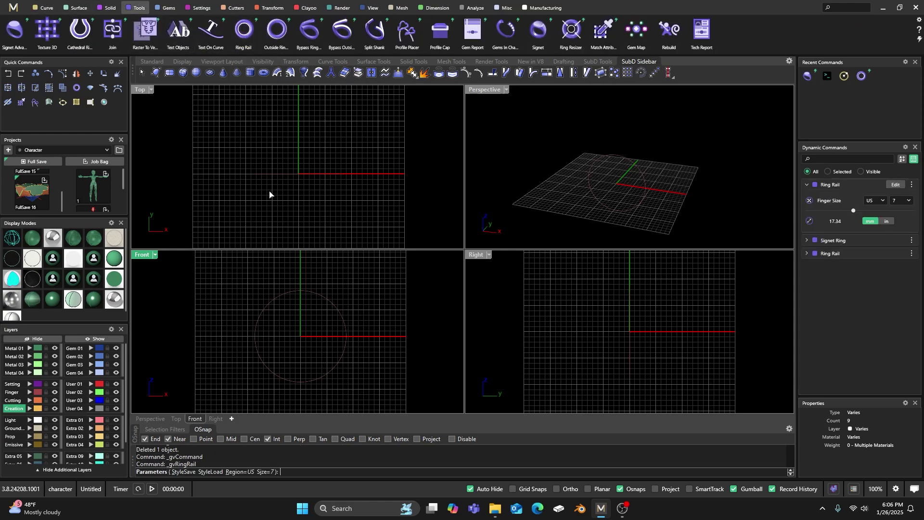
pyautogui.press('Return')
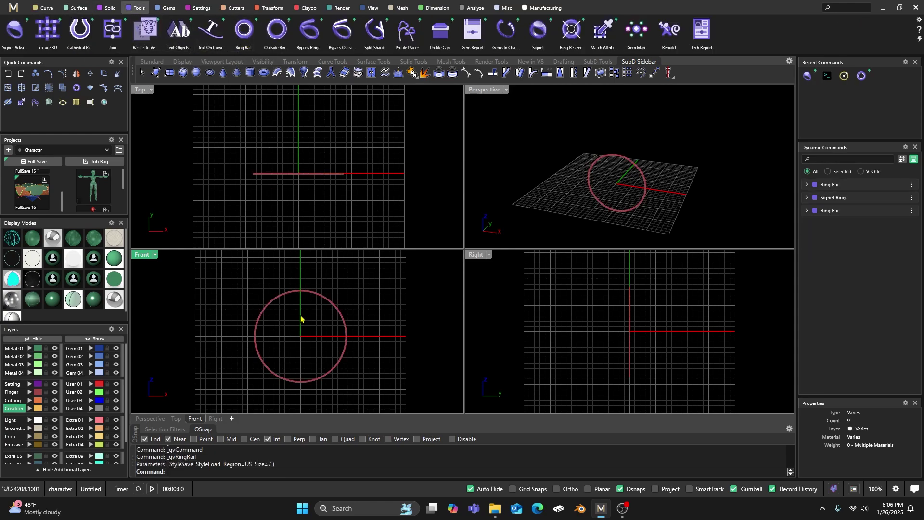
pyautogui.scroll(-1, 298, 319)
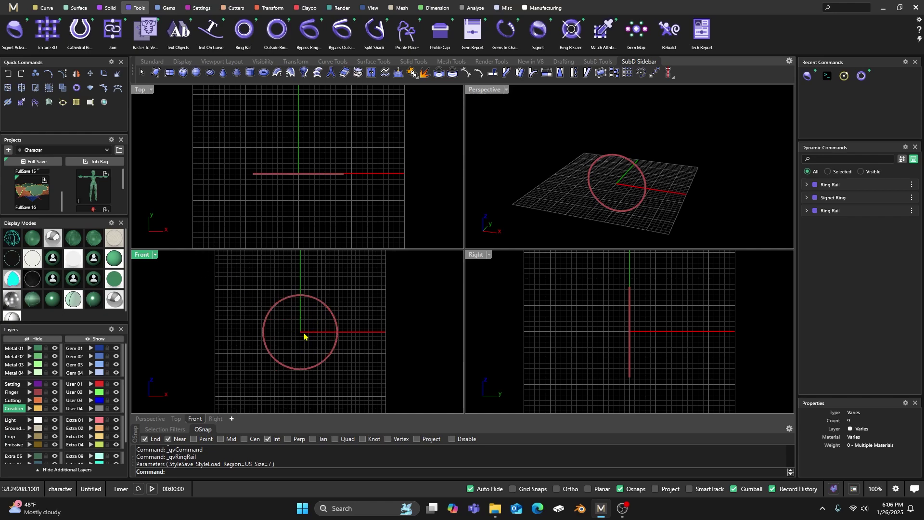
# Edit the new ring rail and set its finger size to US 10
pyautogui.click(302, 296)
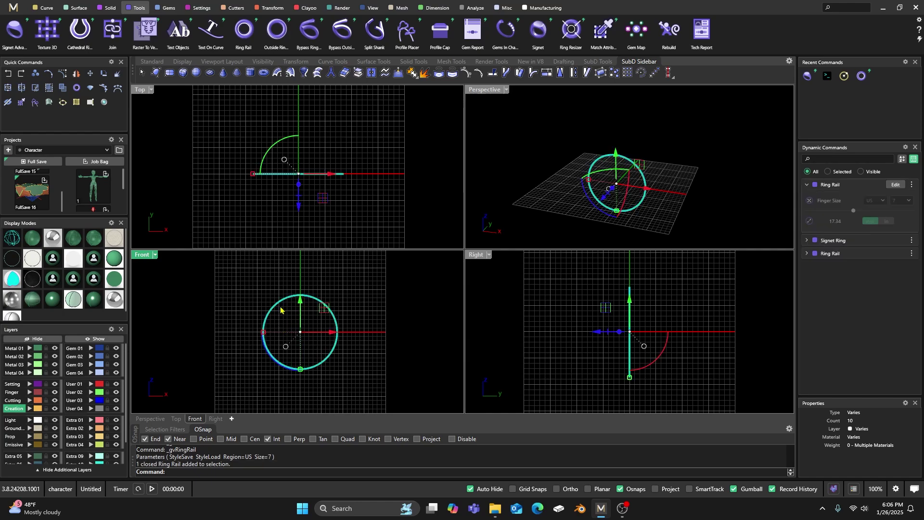
pyautogui.click(896, 185)
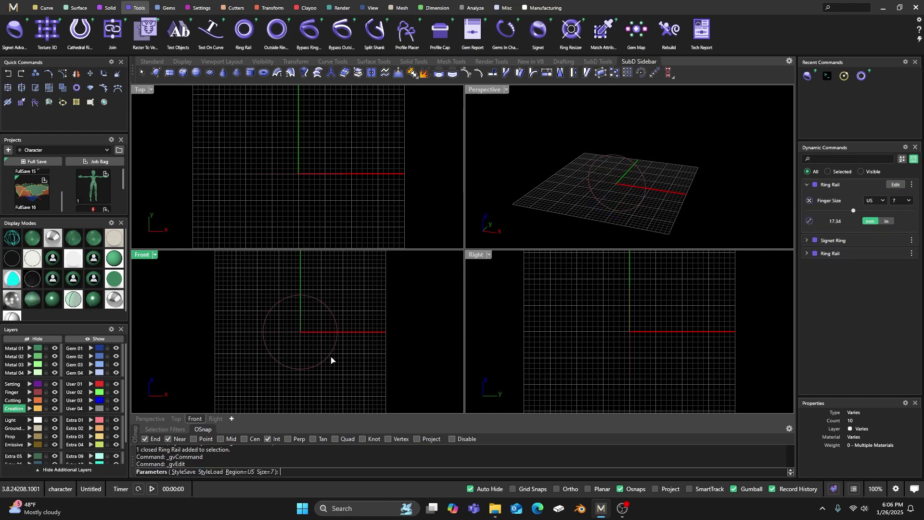
pyautogui.click(907, 202)
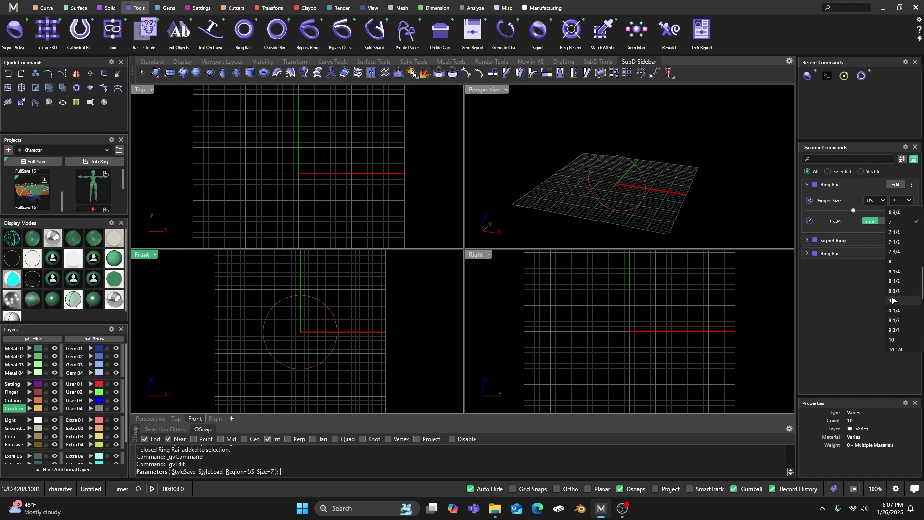
pyautogui.click(891, 340)
pyautogui.rightClick(361, 316)
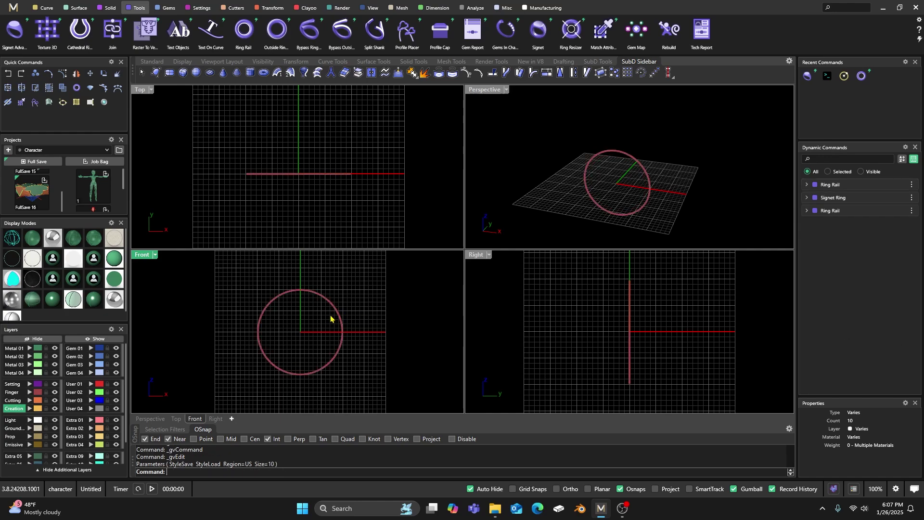
pyautogui.moveTo(303, 304)
pyautogui.mouseDown(button='right')
pyautogui.moveTo(301, 315)
pyautogui.moveTo(306, 289)
pyautogui.mouseUp(button='right')
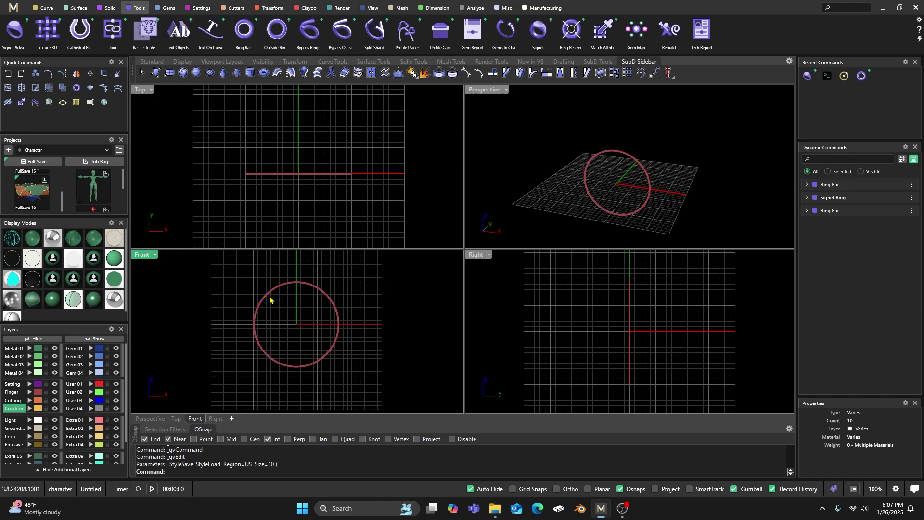
# Draw a horizontal line in the Front view that crosses the ring rail just below its top and extends past both sides
pyautogui.click(46, 8)
pyautogui.click(505, 31)
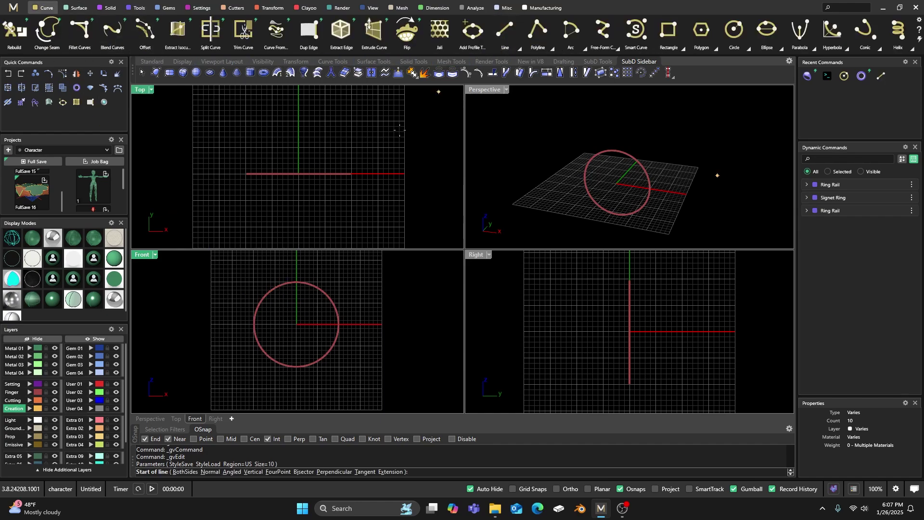
pyautogui.click(247, 288)
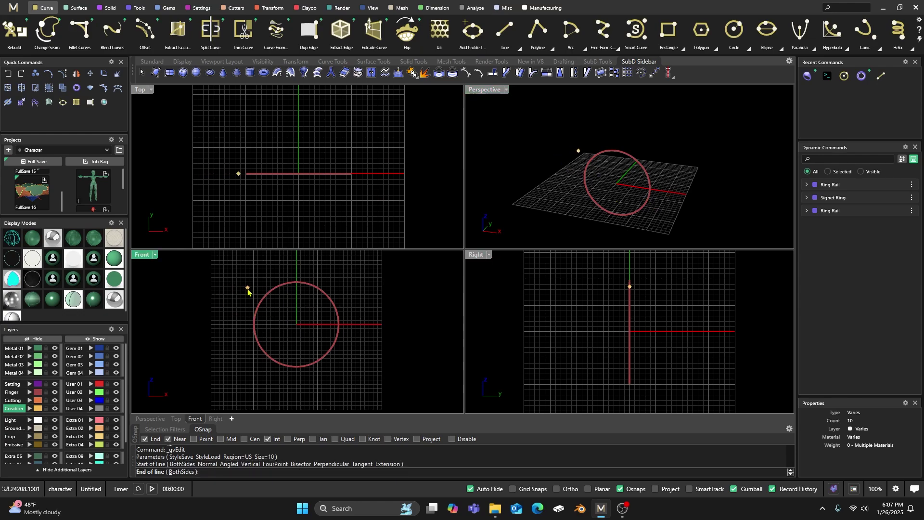
pyautogui.click(357, 288)
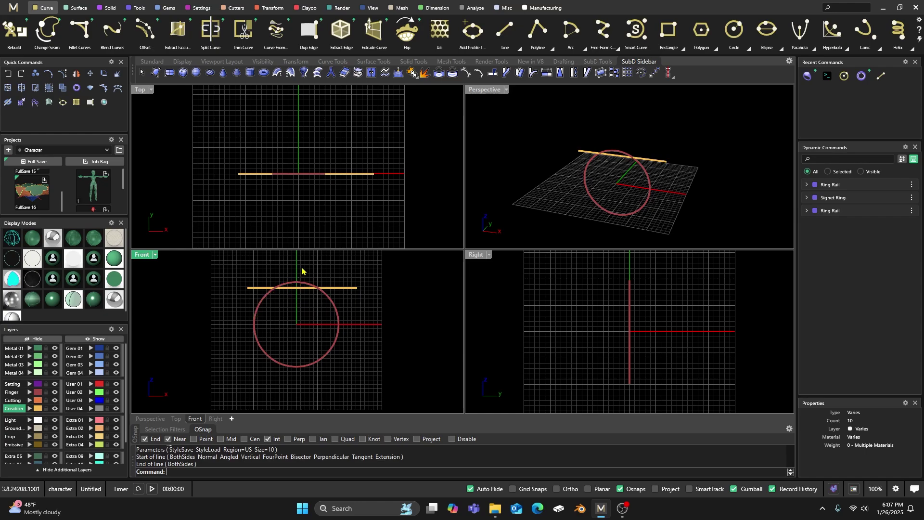
# Trim away the ring rail's arc above the line and remove the line itself, leaving the rail open at the top
pyautogui.click(300, 282)
pyautogui.click(35, 87)
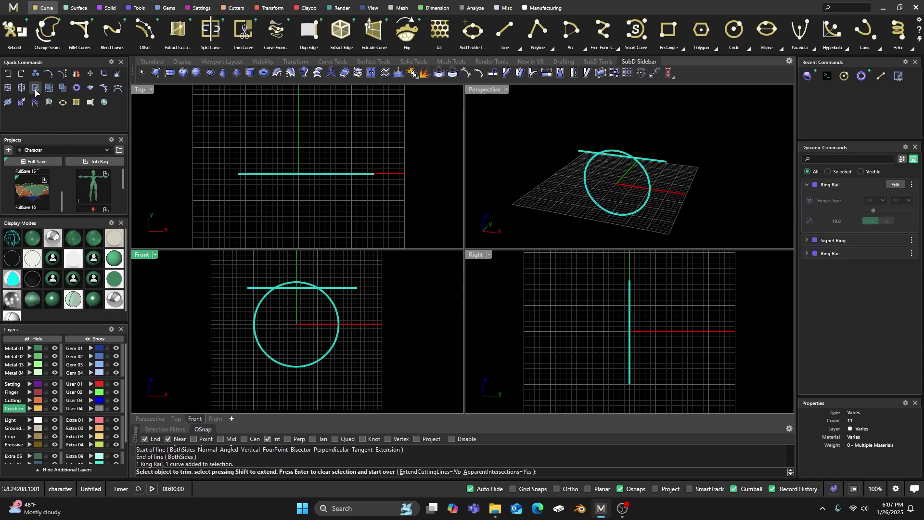
pyautogui.click(288, 283)
pyautogui.click(258, 288)
pyautogui.click(350, 288)
pyautogui.moveTo(372, 291); pyautogui.dragTo(375, 293, button='right')
pyautogui.press('Return')
pyautogui.press('Escape')
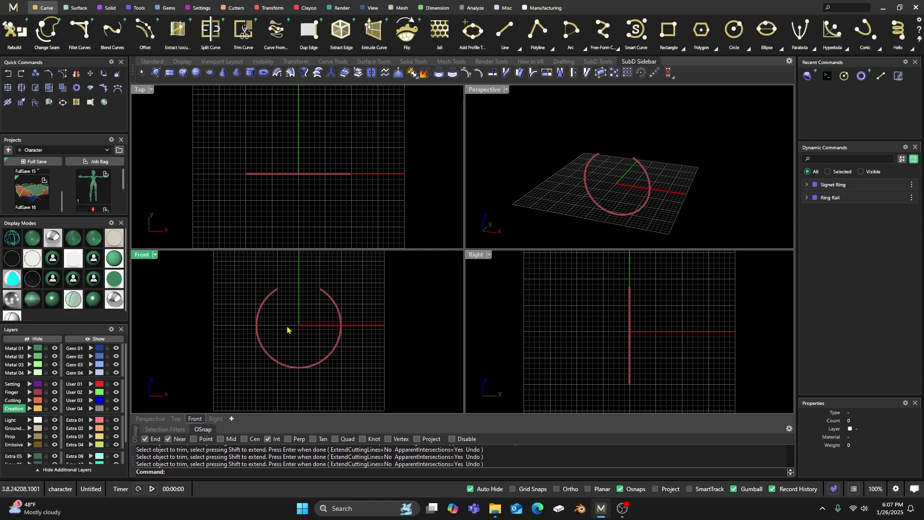
# Try to add the open ring rail to the Rail profile library under the Signet category
pyautogui.scroll(-1, 288, 326)
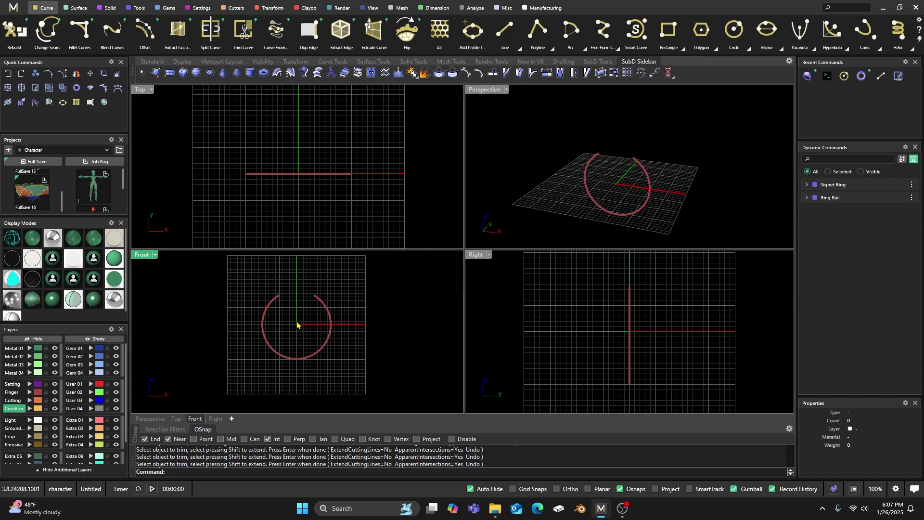
pyautogui.click(474, 33)
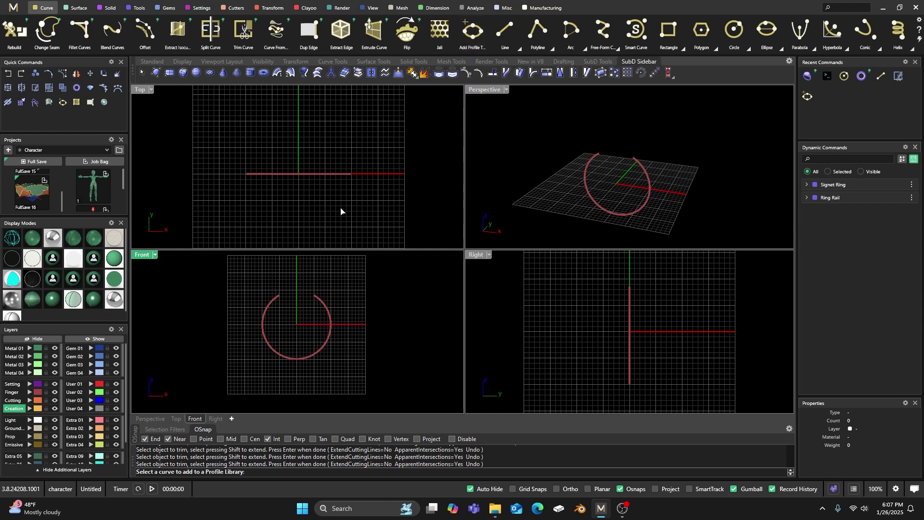
pyautogui.click(274, 355)
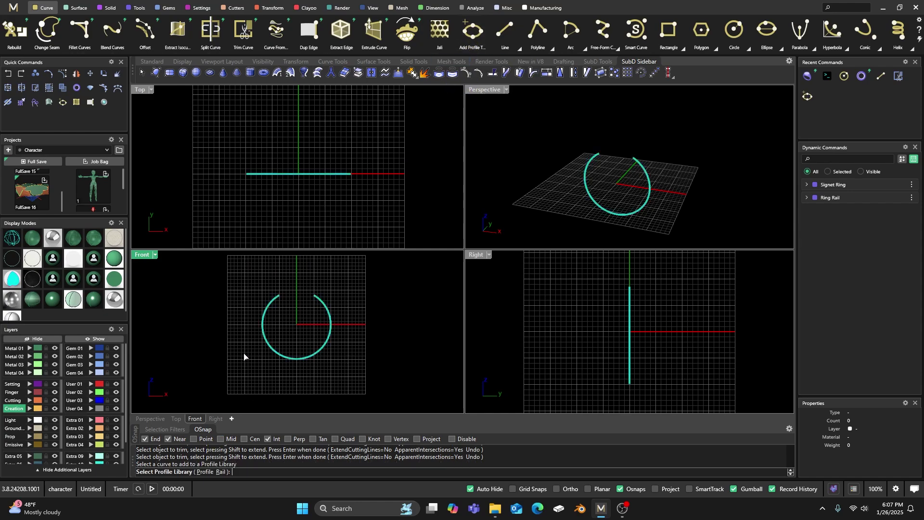
pyautogui.click(222, 472)
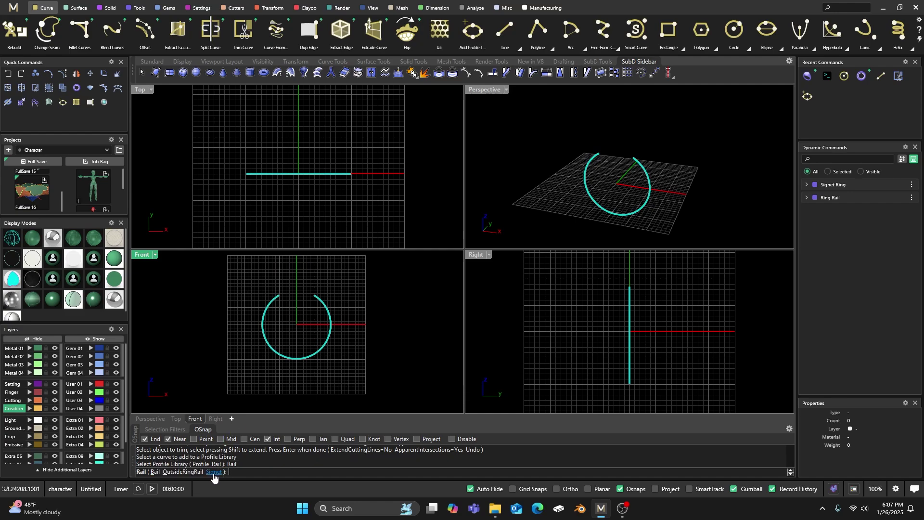
pyautogui.click(214, 473)
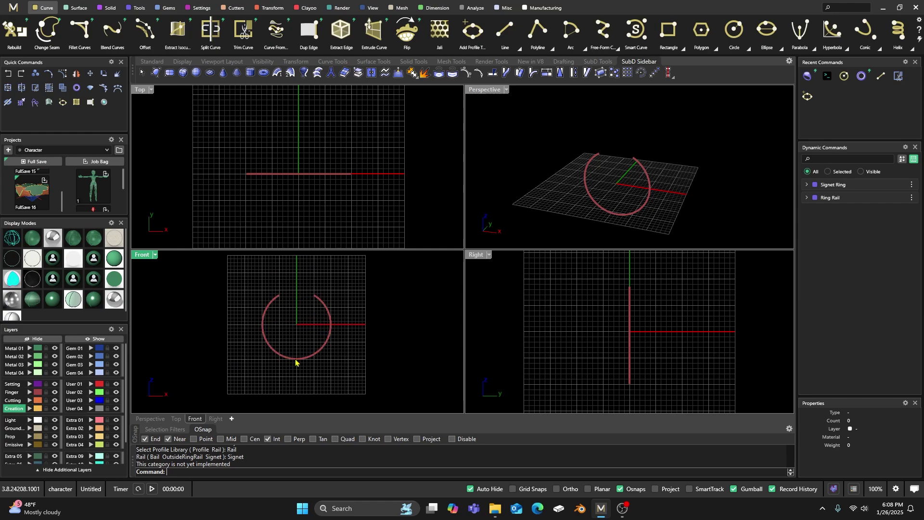
# Delete the open ring rail curve and show the hidden signet ring objects again
pyautogui.click(283, 338)
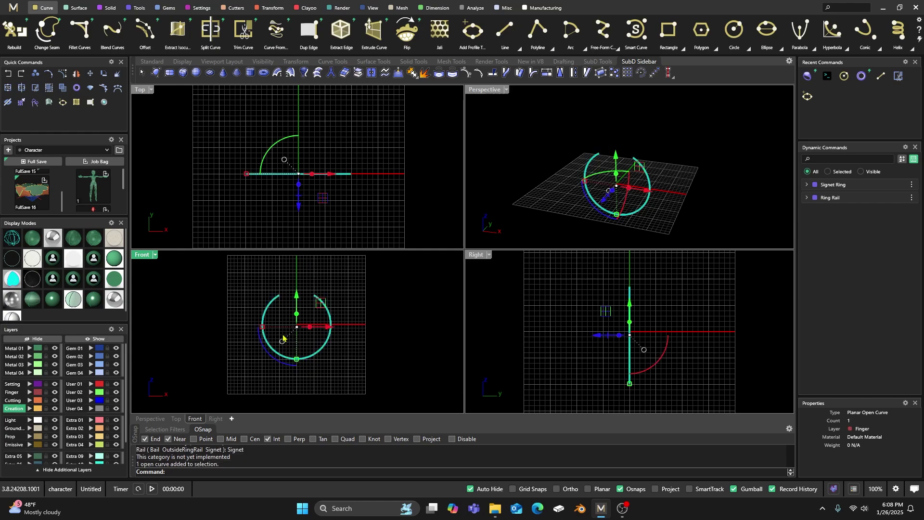
pyautogui.press('Delete')
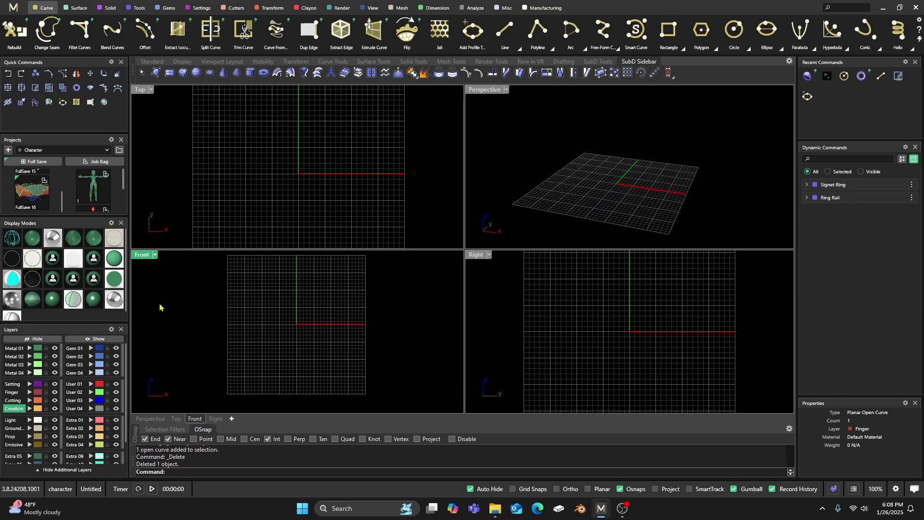
pyautogui.click(96, 339)
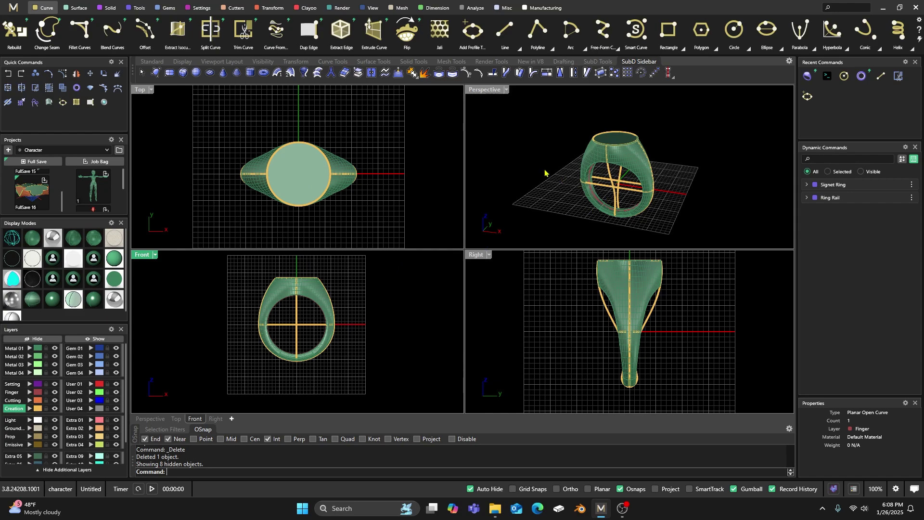
# Reopen the Signet Ring for editing and move the shank side profile's second control point from the top outward in the profile editor
pyautogui.moveTo(673, 193); pyautogui.dragTo(648, 182, button='right')
pyautogui.scroll(2, 654, 158)
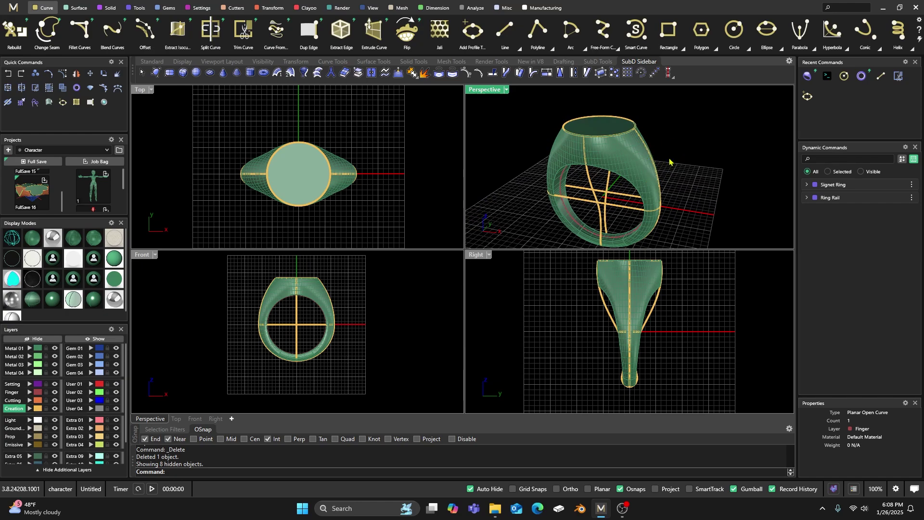
pyautogui.moveTo(648, 171); pyautogui.dragTo(646, 171, button='right')
pyautogui.moveTo(687, 196); pyautogui.dragTo(666, 188, button='right')
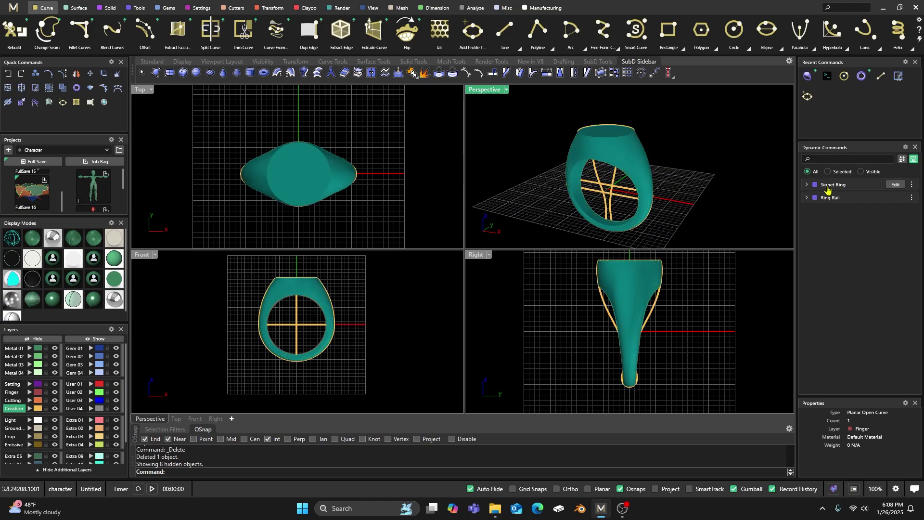
pyautogui.click(896, 186)
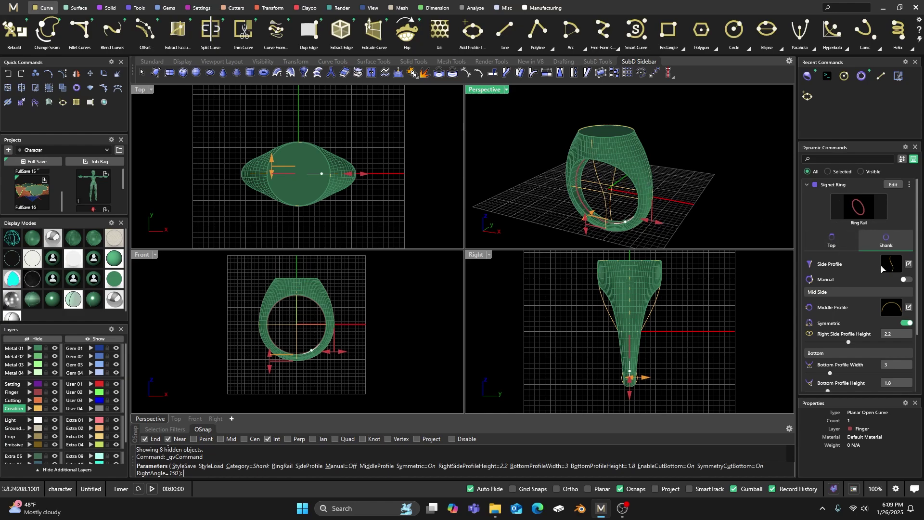
pyautogui.click(909, 264)
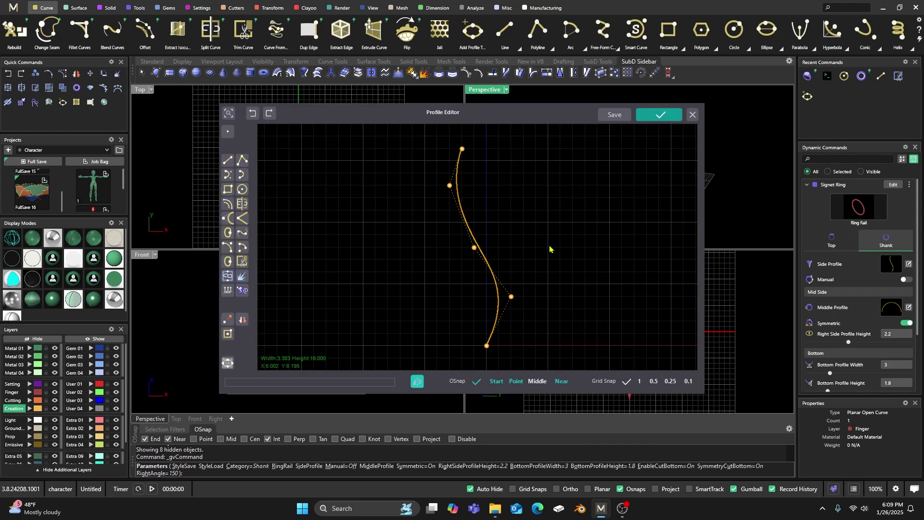
pyautogui.moveTo(503, 120); pyautogui.dragTo(334, 124)
pyautogui.moveTo(695, 167); pyautogui.dragTo(615, 164, button='right')
pyautogui.moveTo(281, 191); pyautogui.dragTo(266, 190)
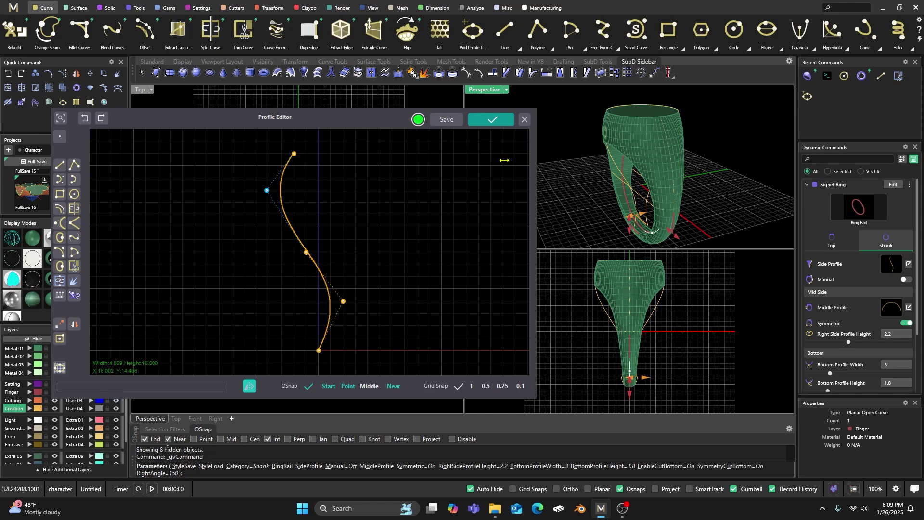
# Move the side profile's middle control point outward and up, closer to the point above it
pyautogui.click(306, 252)
pyautogui.click(273, 254)
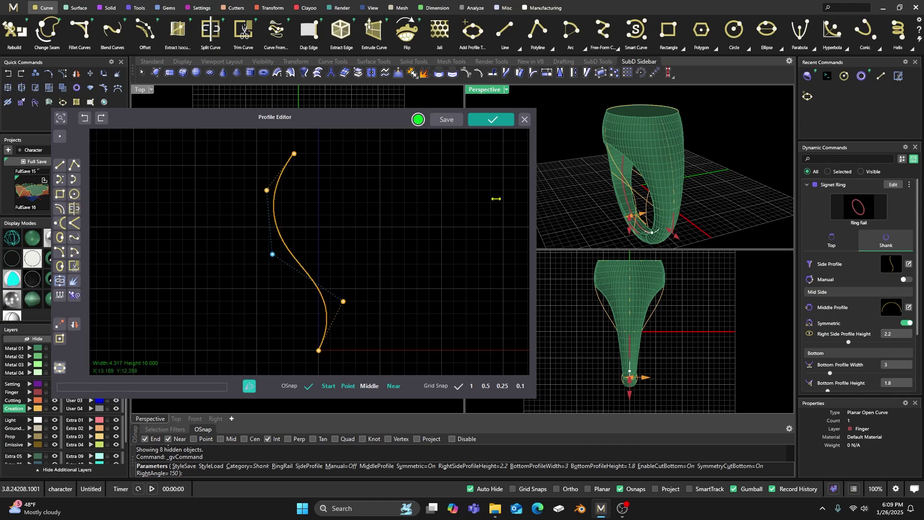
pyautogui.click(273, 254)
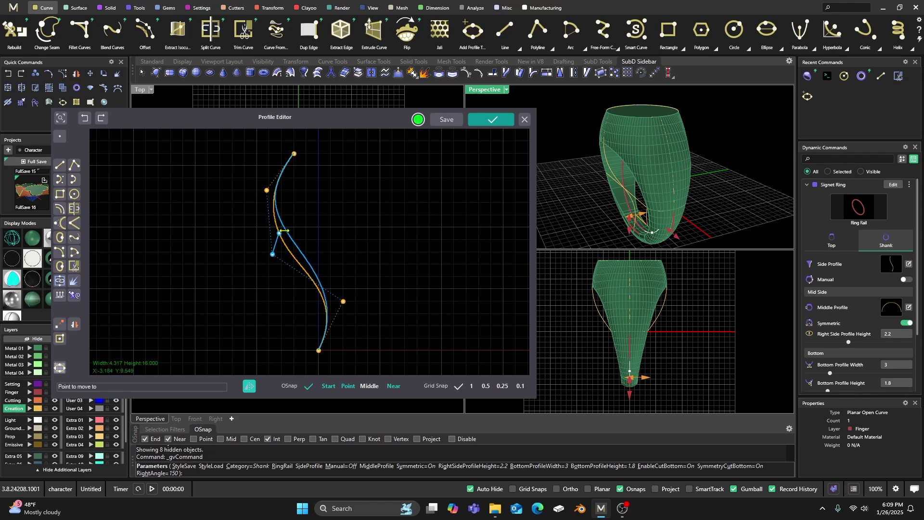
pyautogui.click(279, 233)
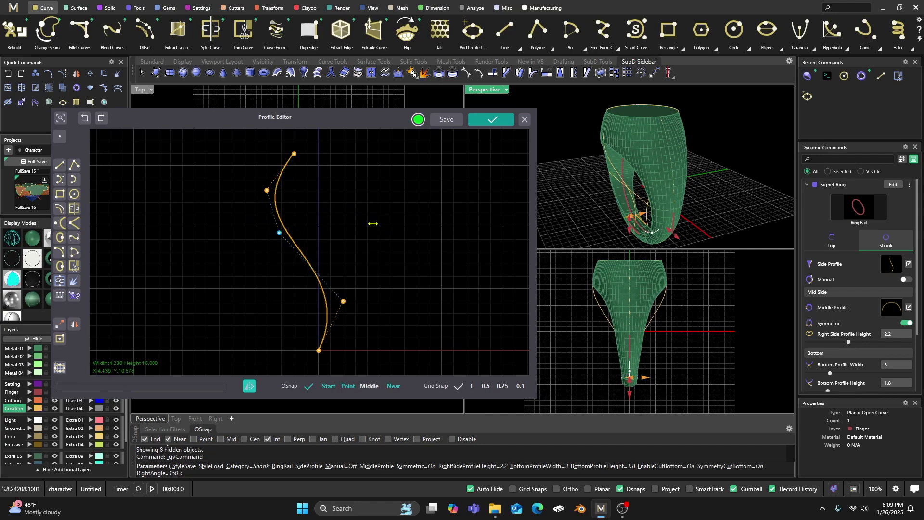
# Insert a control point in the side profile's upper half, move it inward, and move the point below it outward
pyautogui.click(60, 222)
pyautogui.click(275, 213)
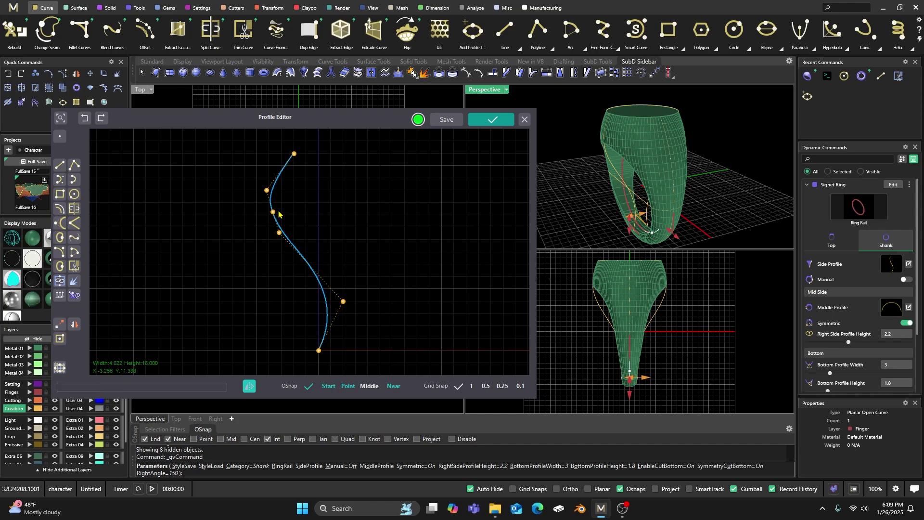
pyautogui.click(273, 213)
pyautogui.click(300, 212)
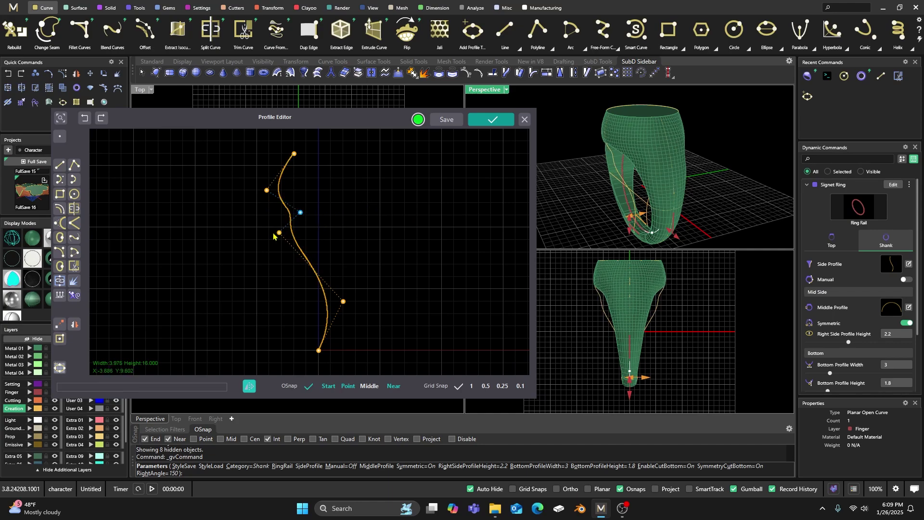
pyautogui.moveTo(279, 233); pyautogui.dragTo(259, 242)
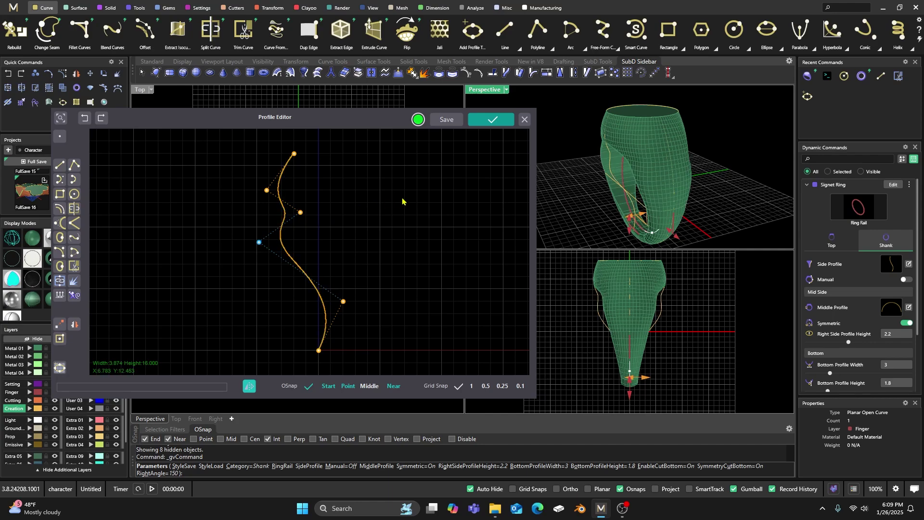
# Reposition the side profile's control points to form a rounded shoulder near the top and a gentle taper down to the bottom
pyautogui.moveTo(299, 213); pyautogui.dragTo(263, 166)
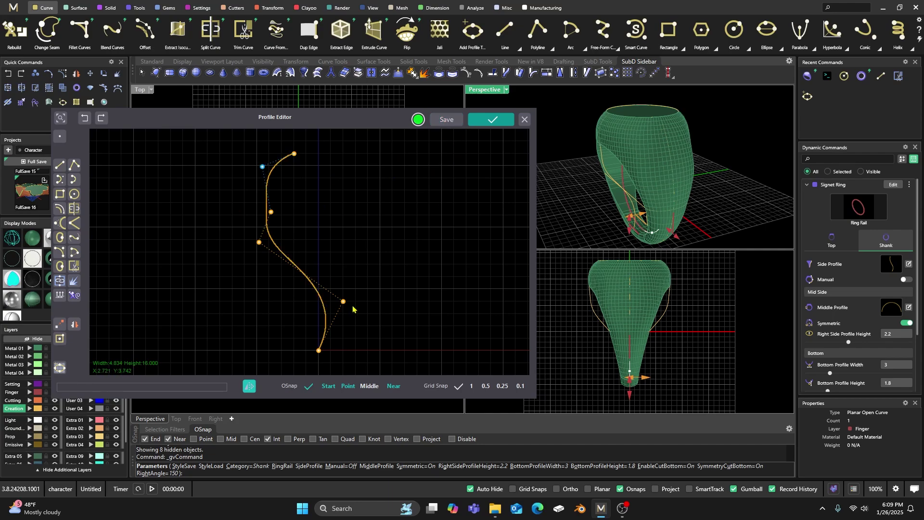
pyautogui.moveTo(344, 302); pyautogui.dragTo(315, 309)
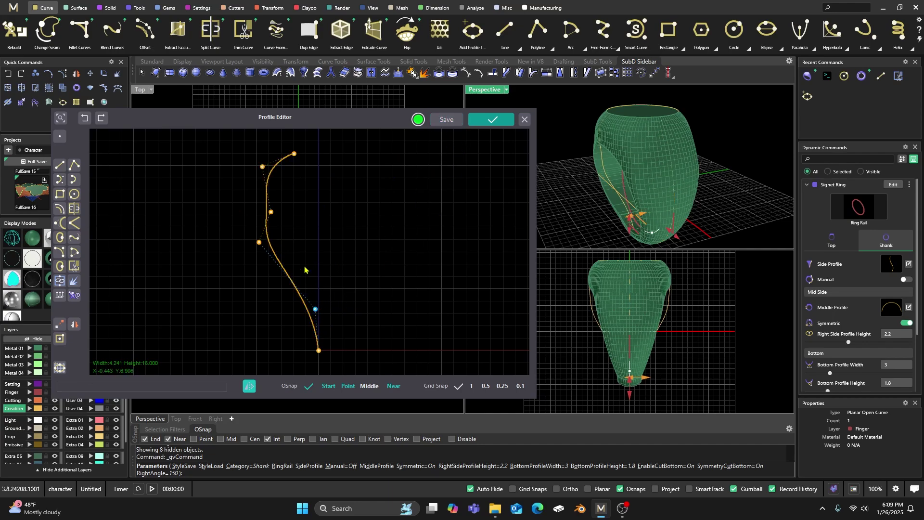
pyautogui.moveTo(259, 242); pyautogui.dragTo(305, 265)
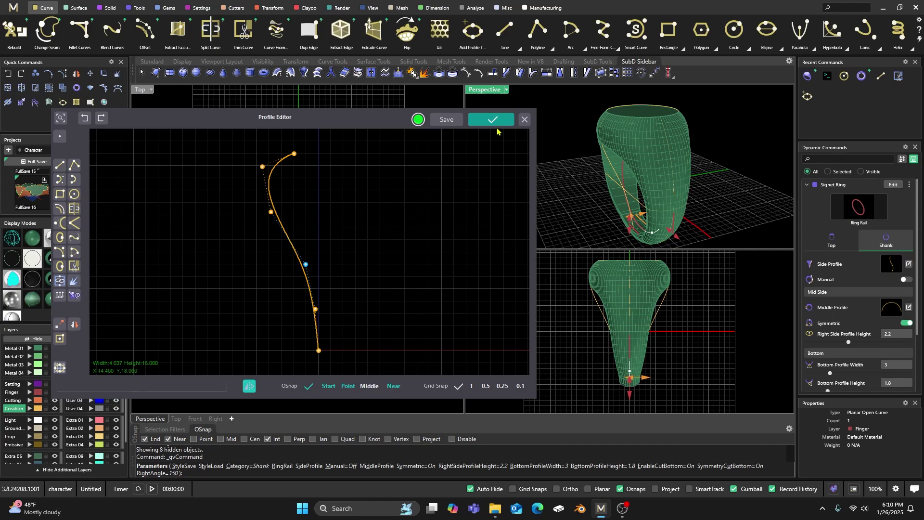
# Insert a kink point halfway along the side profile and pull it outward into a sharp corner
pyautogui.click(74, 224)
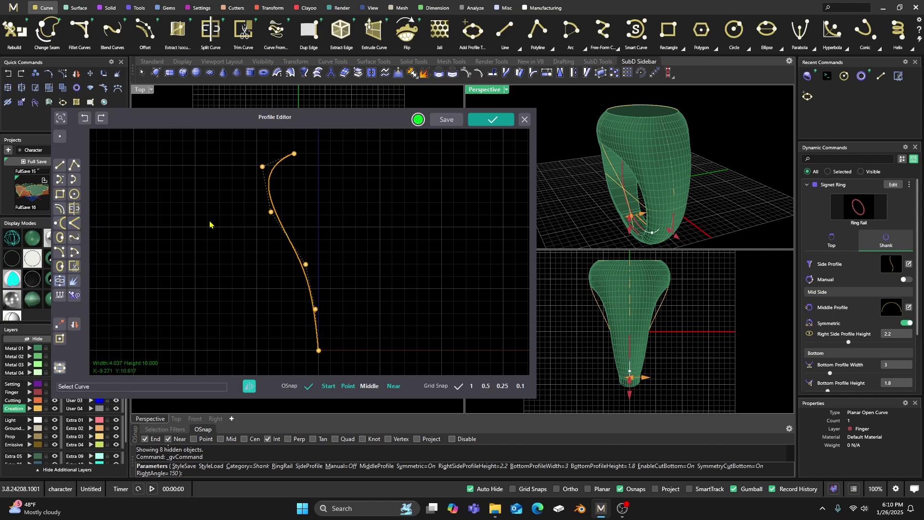
pyautogui.click(288, 236)
pyautogui.moveTo(288, 236); pyautogui.dragTo(269, 240)
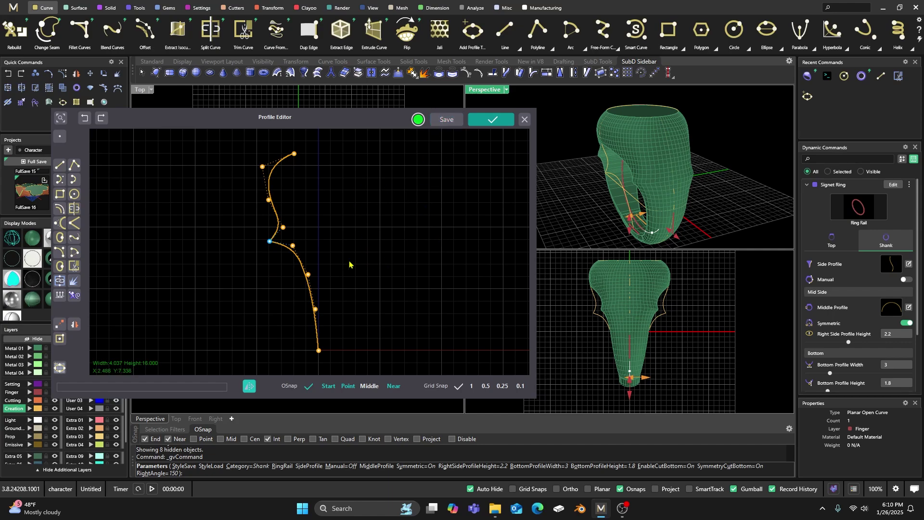
pyautogui.scroll(-1, 351, 264)
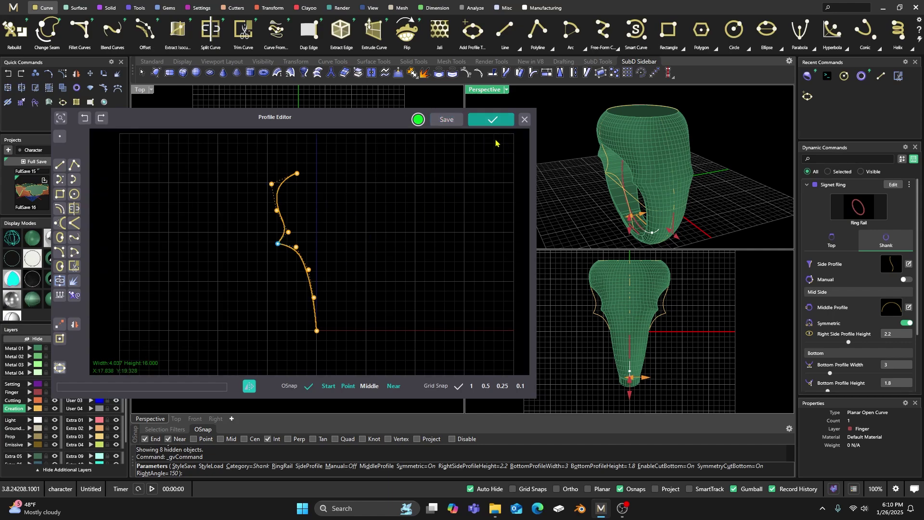
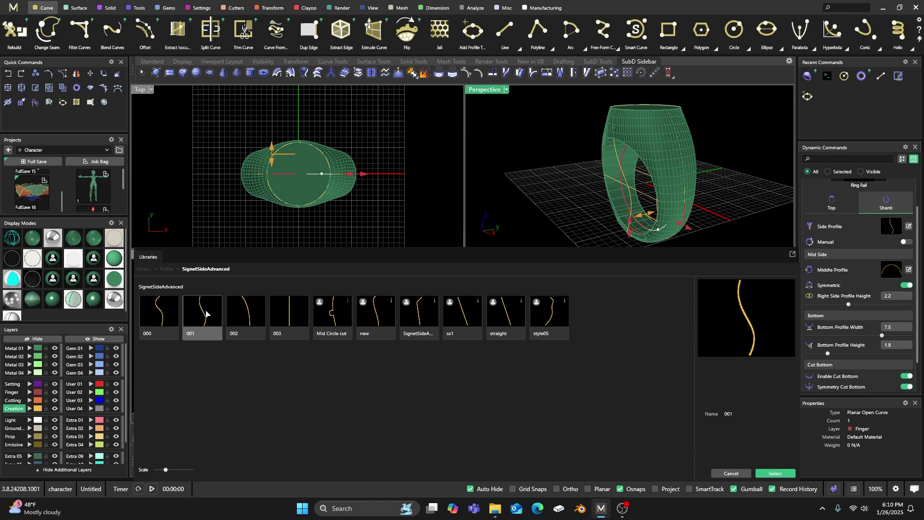
# Apply the profile named "new" from the SignetSideAdvanced library as the ring's side profile
pyautogui.doubleClick(378, 314)
pyautogui.moveTo(546, 174); pyautogui.dragTo(520, 181, button='right')
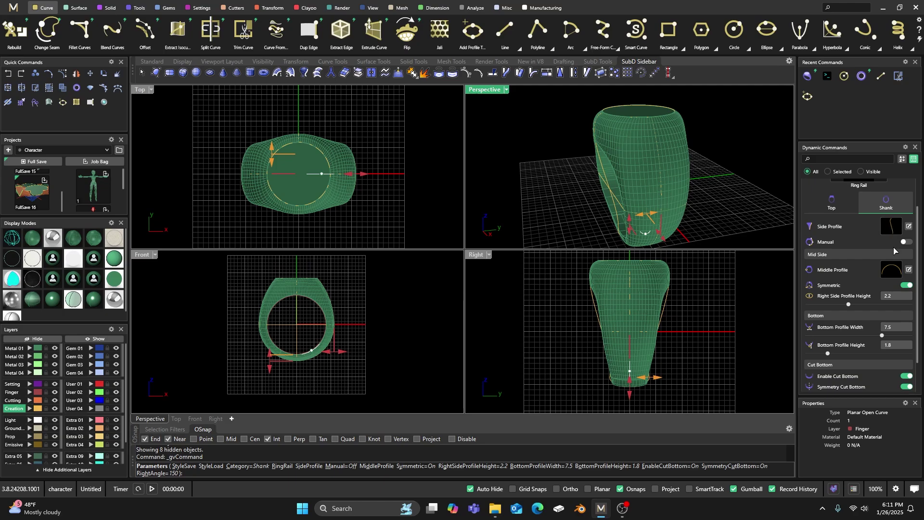
# Open the shank's middle profile in the profile editor and lower its centre point to give a profile height of about 2.5
pyautogui.click(892, 270)
pyautogui.click(791, 252)
pyautogui.click(909, 270)
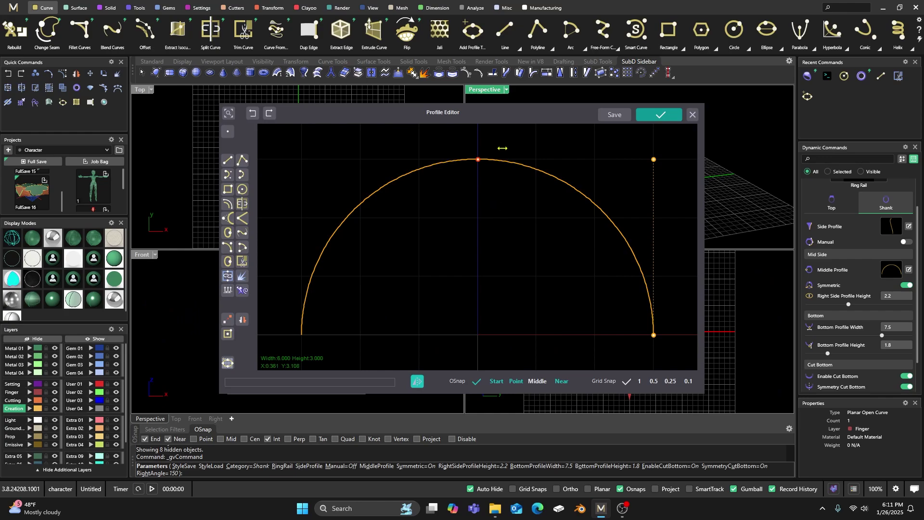
pyautogui.moveTo(539, 117); pyautogui.dragTo(397, 96)
pyautogui.moveTo(323, 124); pyautogui.dragTo(334, 172)
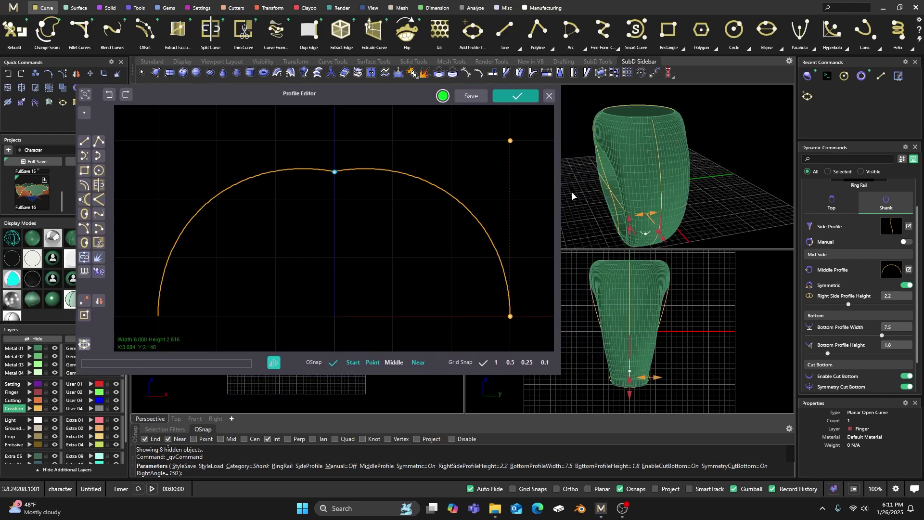
# Deepen the middle profile's centre dip to an overall height of about 1.4 and close the editor without applying the changes
pyautogui.moveTo(658, 188); pyautogui.dragTo(654, 207, button='right')
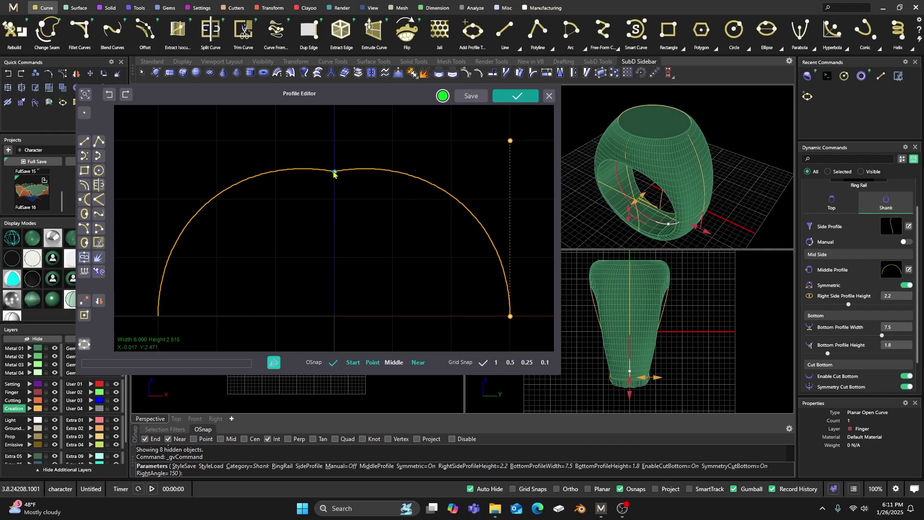
pyautogui.moveTo(334, 172); pyautogui.dragTo(325, 246)
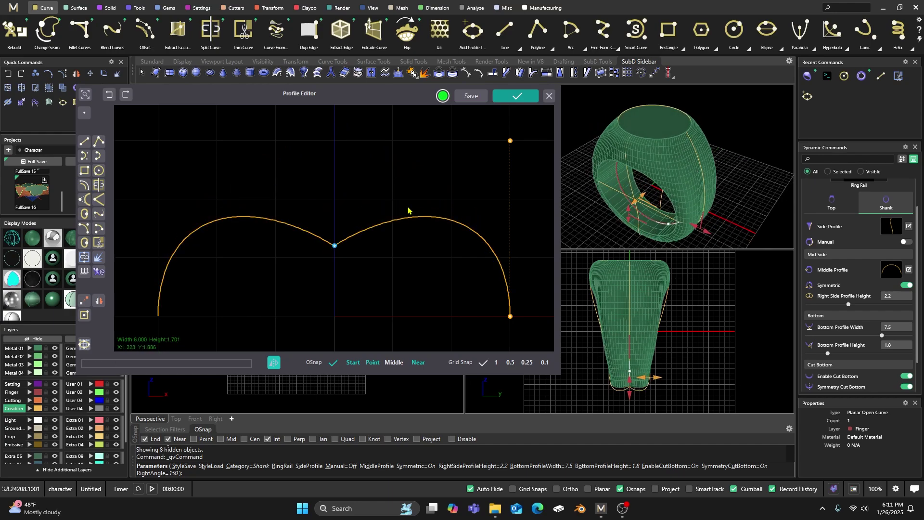
pyautogui.moveTo(717, 209); pyautogui.dragTo(630, 236, button='right')
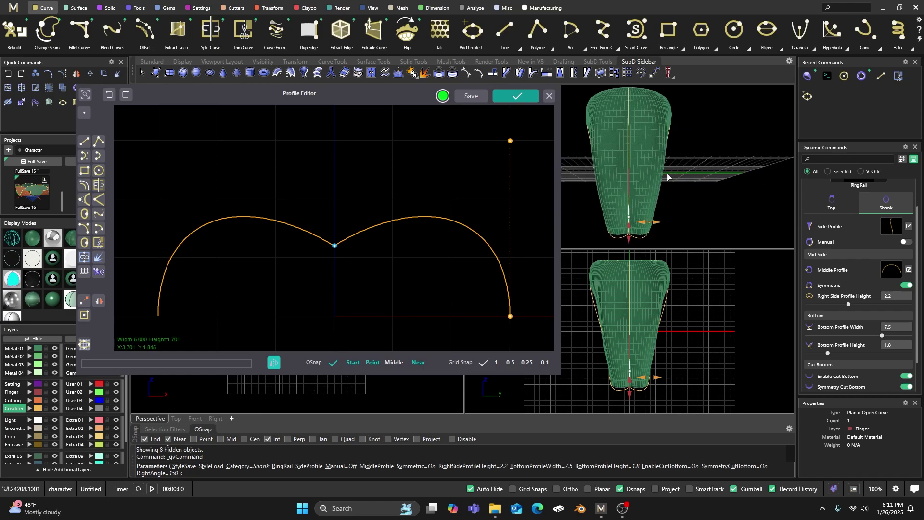
pyautogui.moveTo(334, 245); pyautogui.dragTo(335, 284)
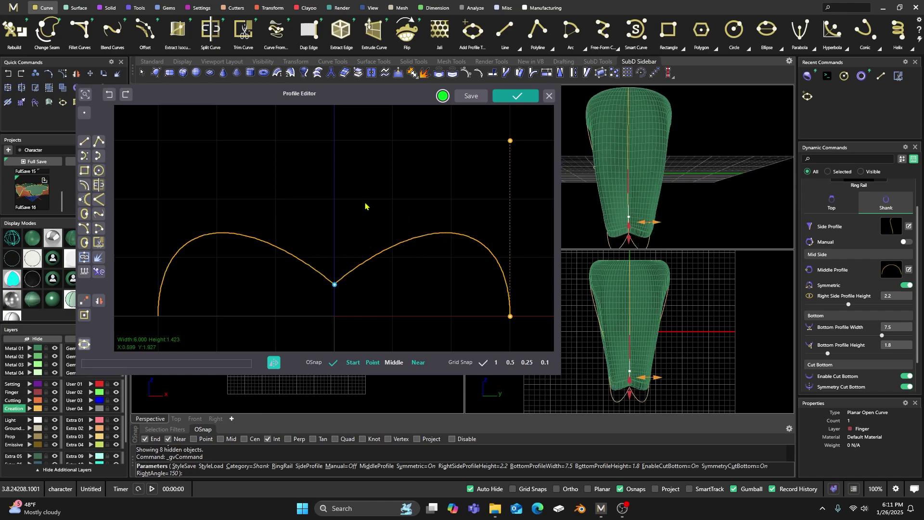
pyautogui.click(549, 98)
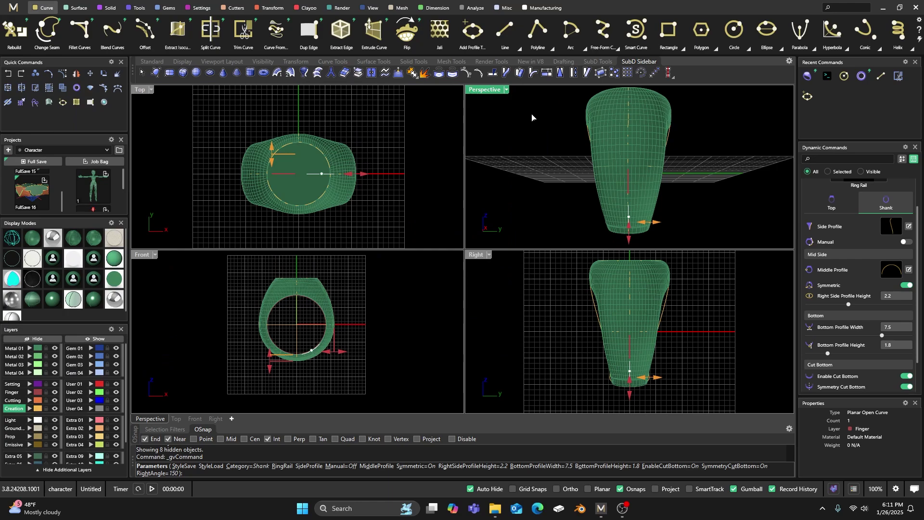
pyautogui.moveTo(529, 173); pyautogui.dragTo(584, 201, button='right')
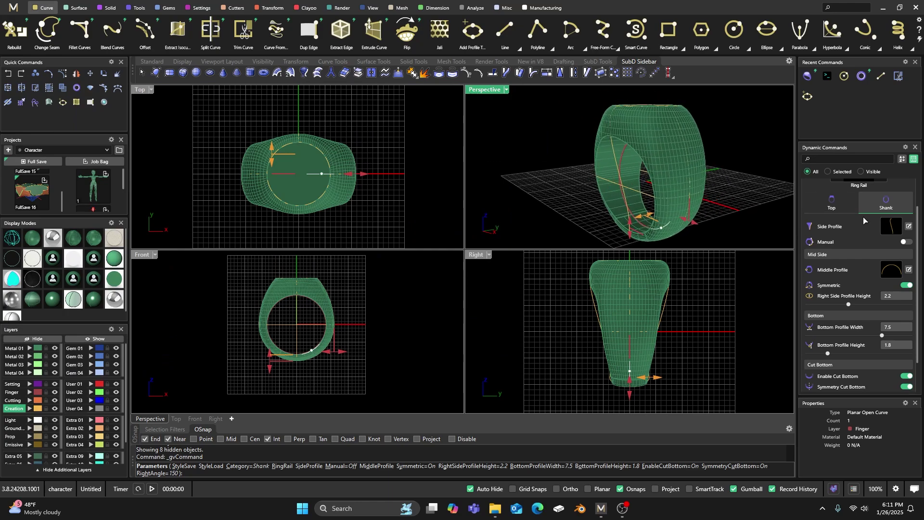
# Apply profile 001 from the SignetSideAdvanced library as the ring's side profile
pyautogui.scroll(1, 890, 228)
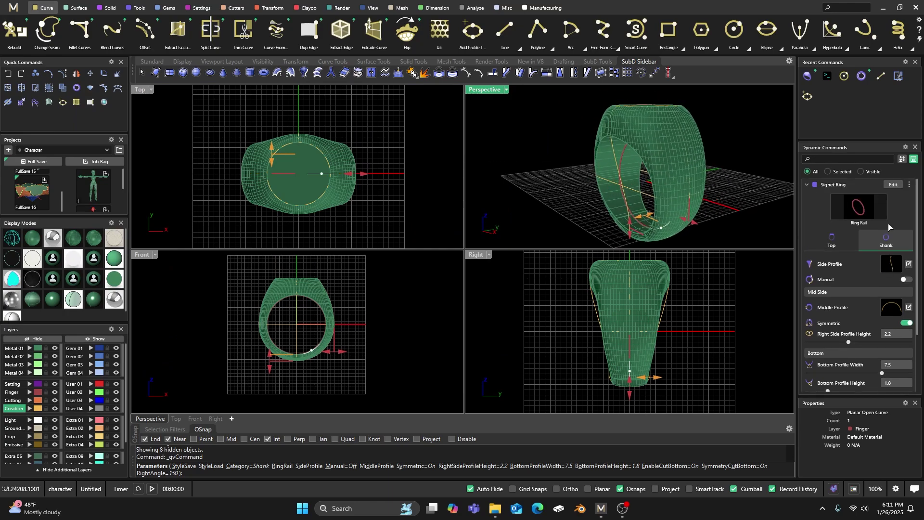
pyautogui.click(891, 265)
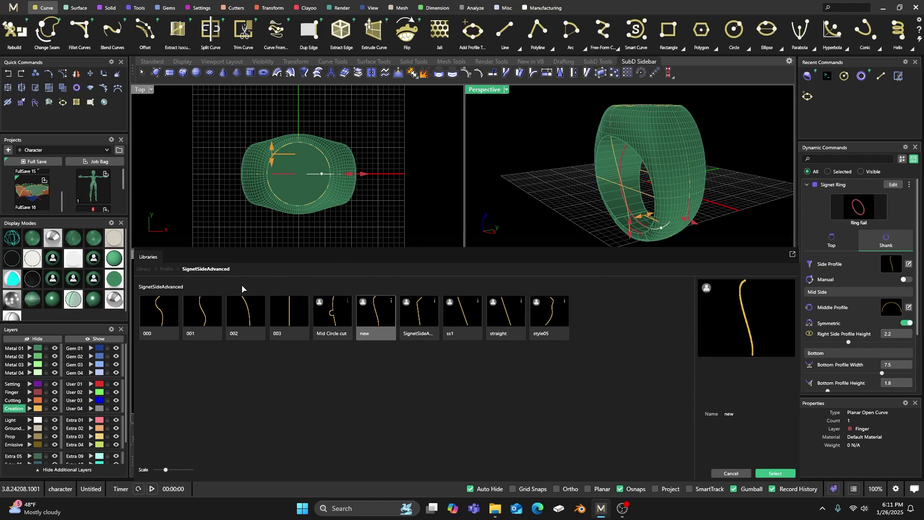
pyautogui.doubleClick(200, 316)
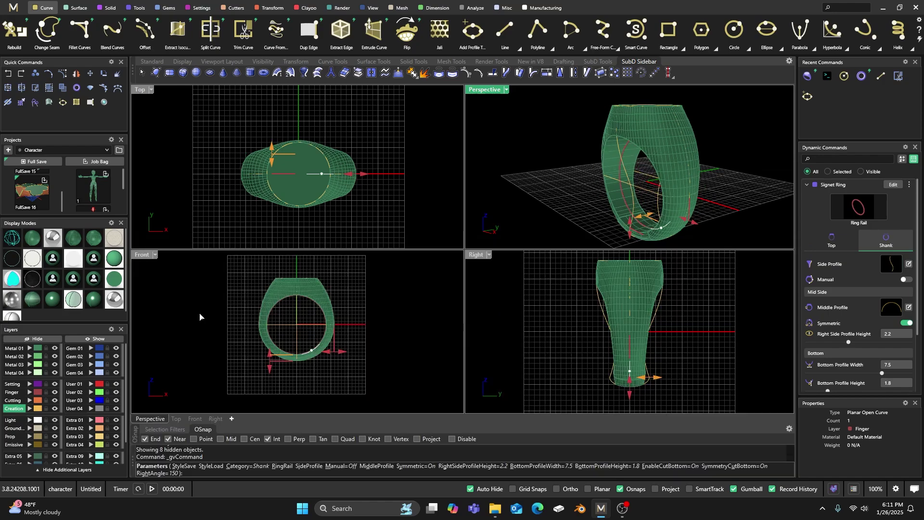
# Narrow the shank by reducing the bottom profile width to 4
pyautogui.moveTo(529, 198); pyautogui.dragTo(567, 201, button='right')
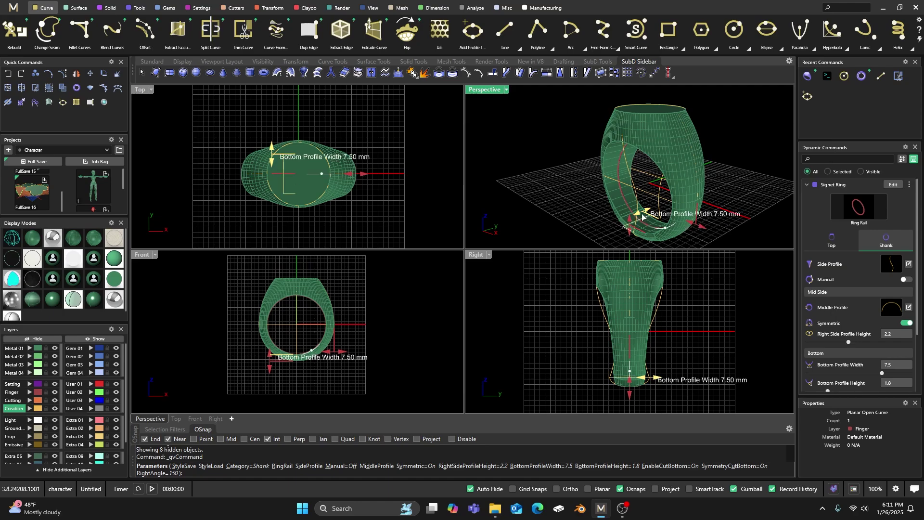
pyautogui.moveTo(643, 215); pyautogui.dragTo(630, 215)
pyautogui.moveTo(539, 194); pyautogui.dragTo(502, 182, button='right')
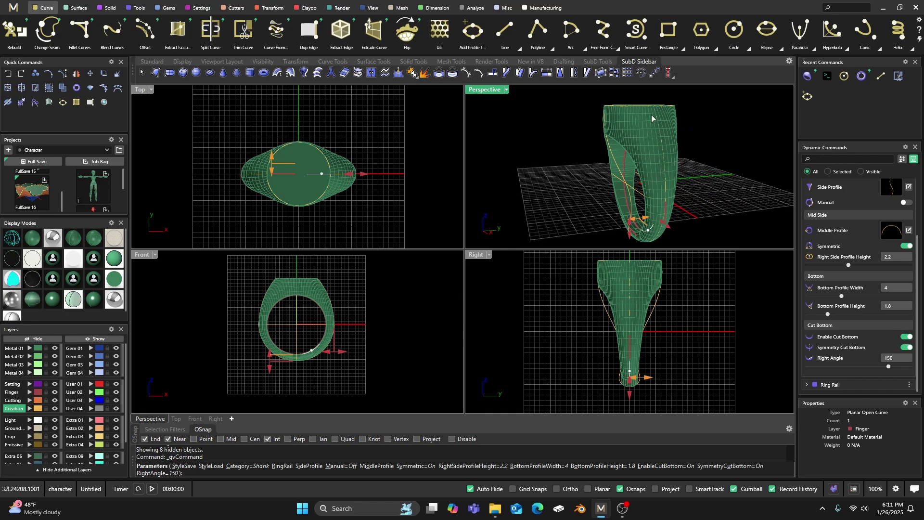
pyautogui.moveTo(532, 190); pyautogui.dragTo(581, 194, button='right')
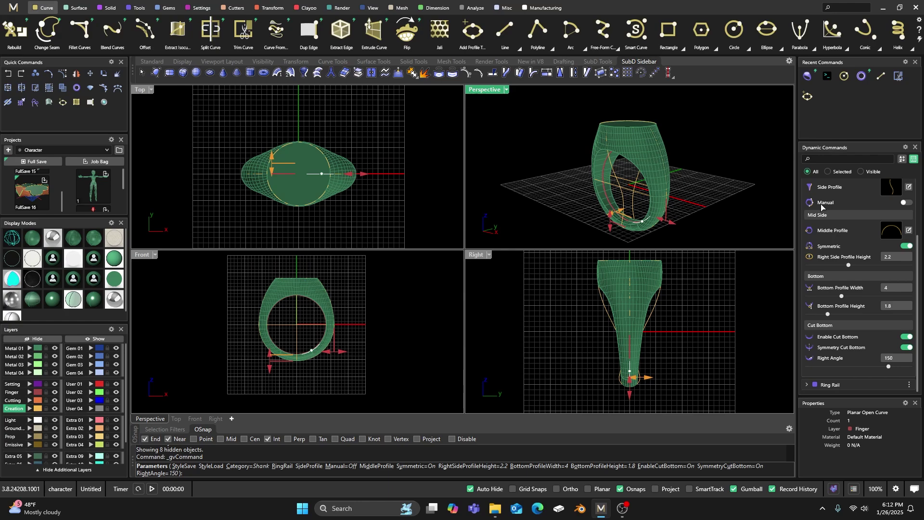
# Enable the shank's Manual option and open the outside rail in the profile editor
pyautogui.click(906, 203)
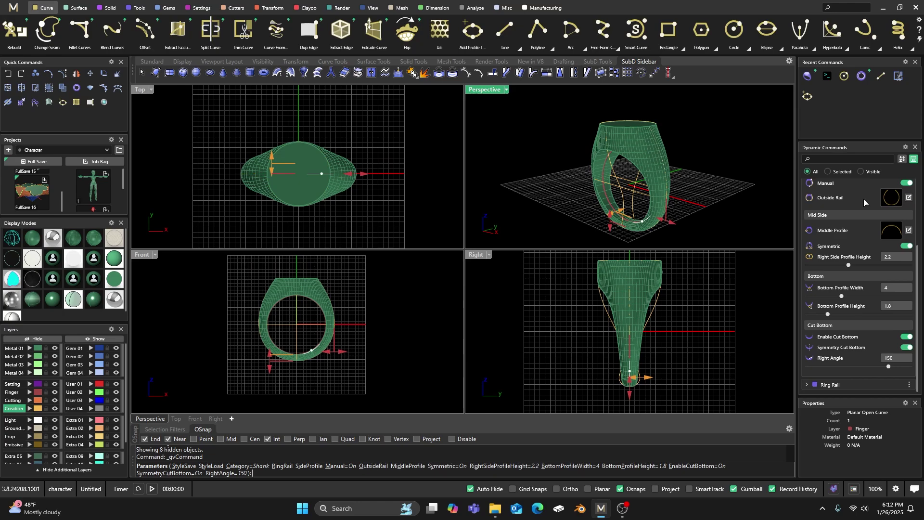
pyautogui.click(889, 198)
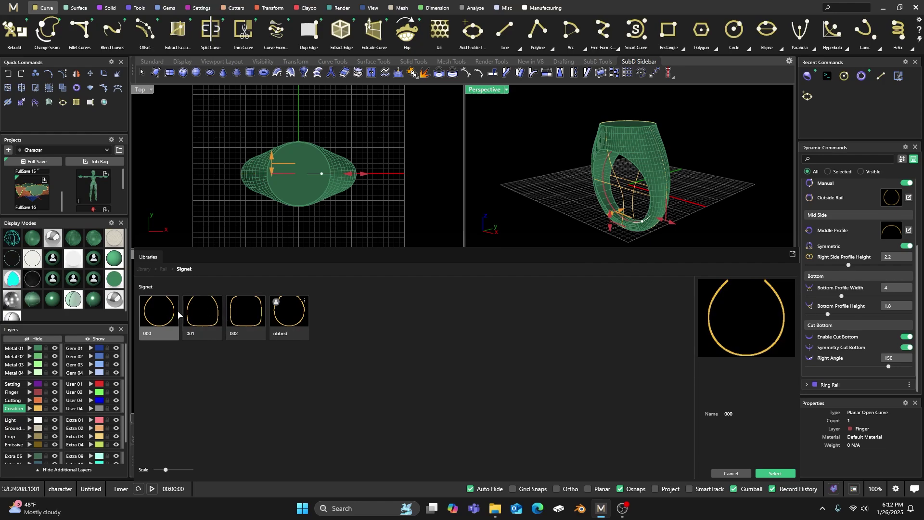
pyautogui.click(763, 224)
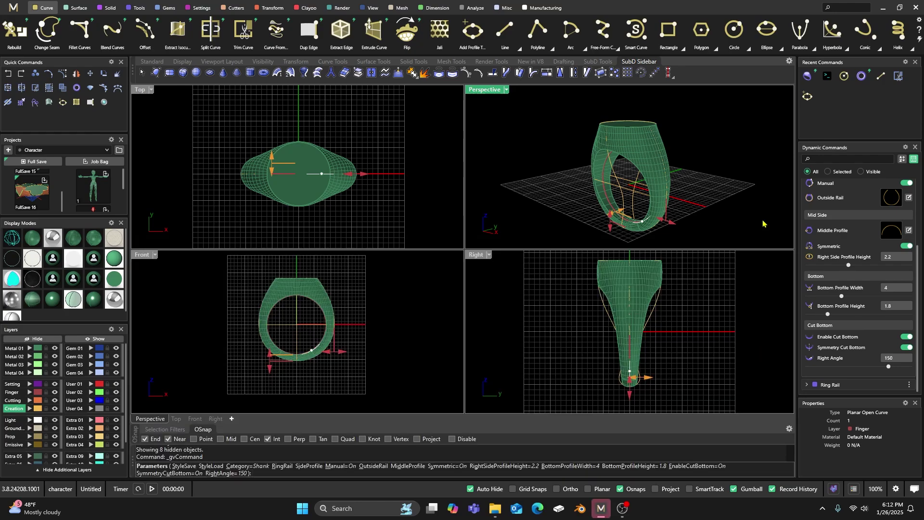
pyautogui.click(908, 198)
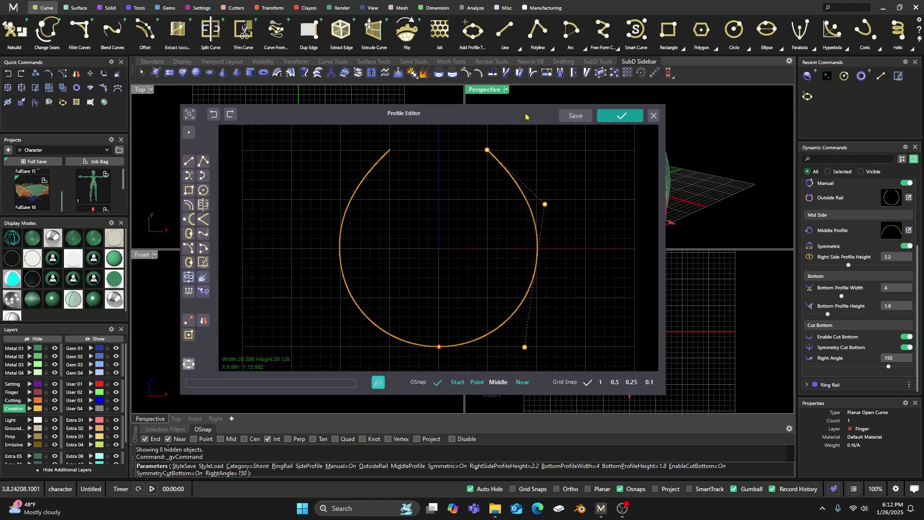
pyautogui.moveTo(526, 116); pyautogui.dragTo(525, 114)
pyautogui.scroll(-1, 451, 291)
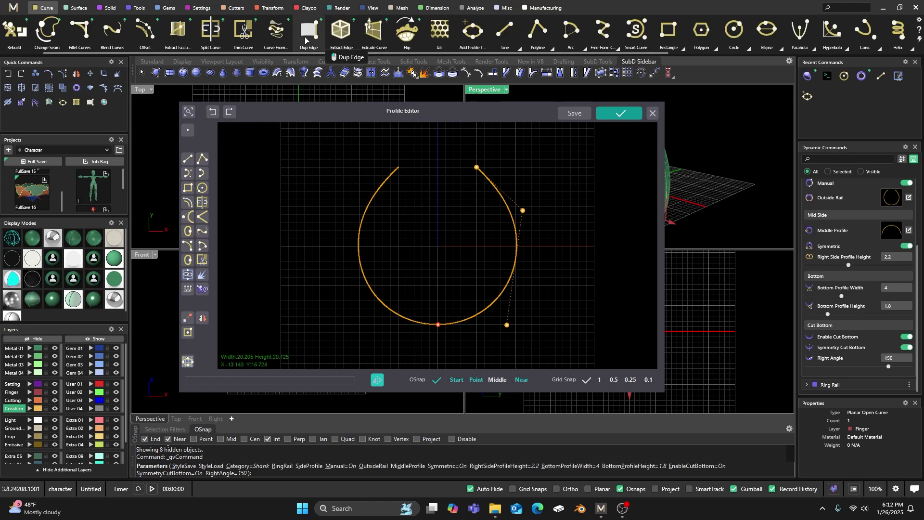
# Draw an outward-bulging three-point arc from the outside rail's upper open end to a nearby point along the rail
pyautogui.click(269, 8)
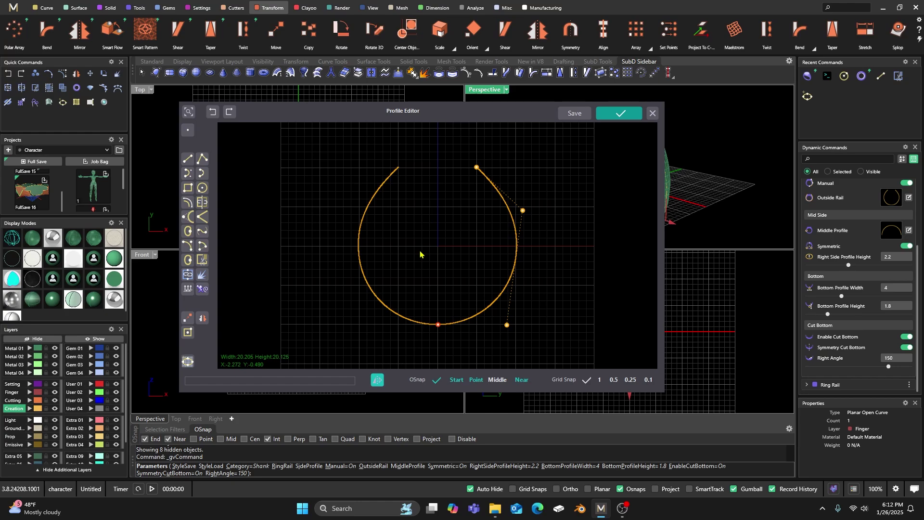
pyautogui.press('Escape')
pyautogui.scroll(-1, 349, 296)
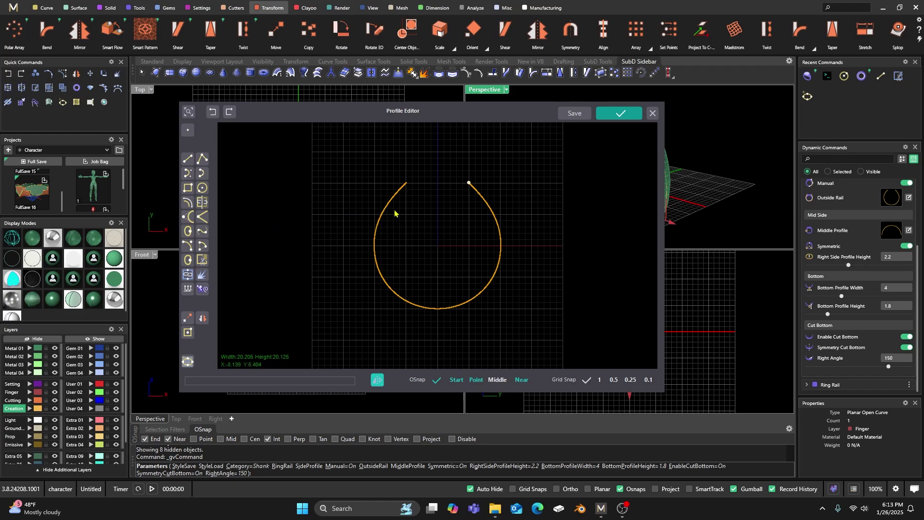
pyautogui.moveTo(435, 229); pyautogui.dragTo(407, 239, button='right')
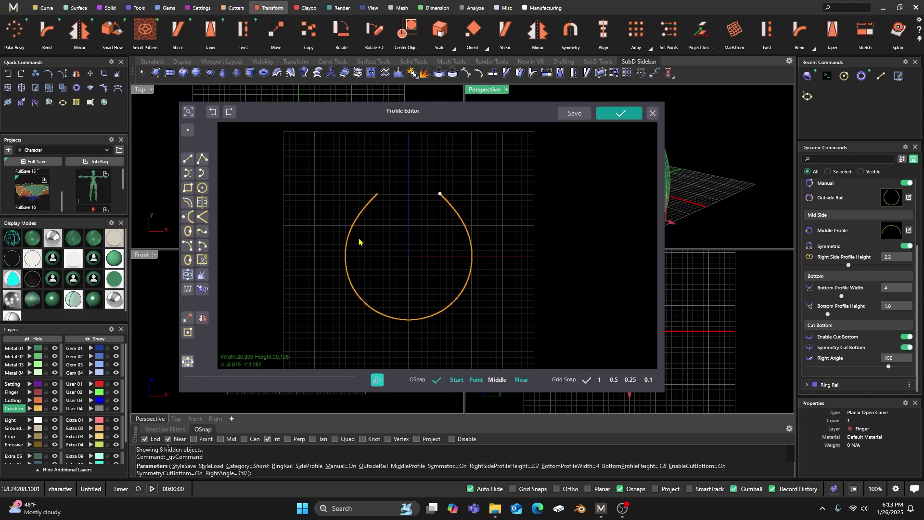
pyautogui.click(186, 247)
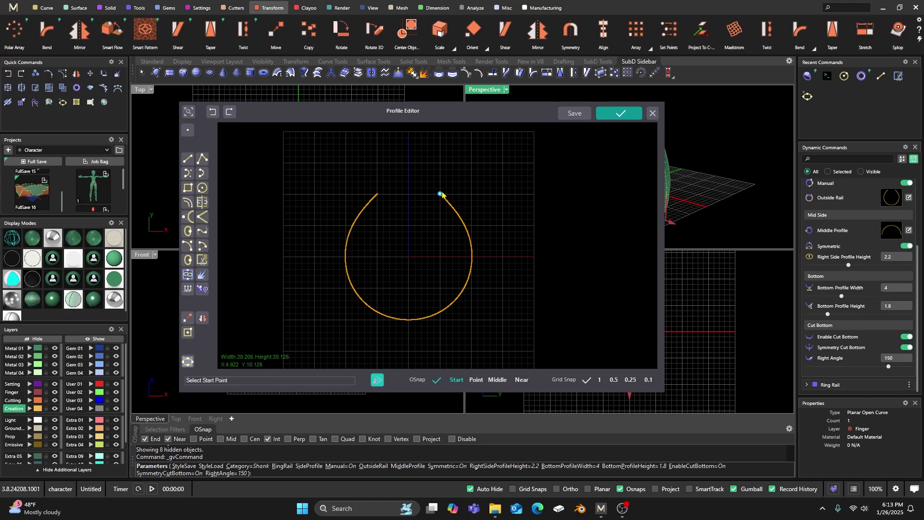
pyautogui.scroll(2, 442, 194)
pyautogui.click(441, 156)
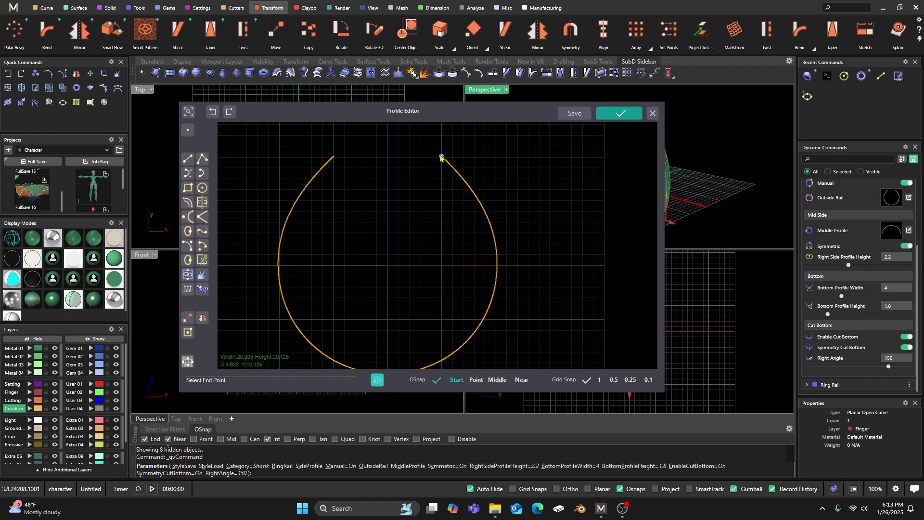
pyautogui.scroll(2, 522, 325)
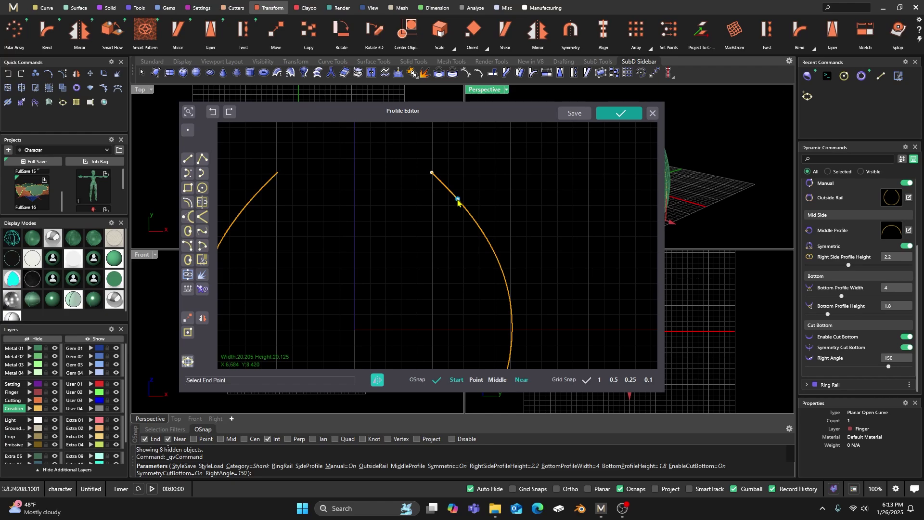
pyautogui.click(458, 199)
pyautogui.click(460, 194)
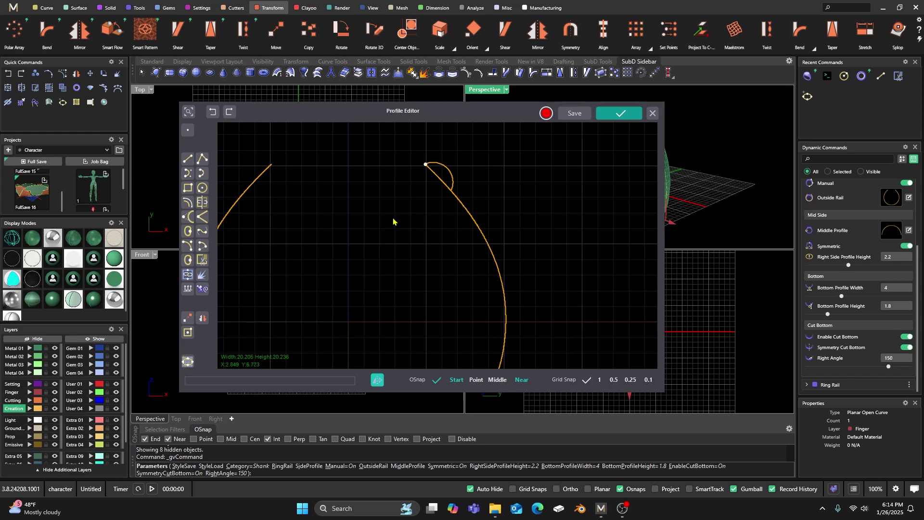
# Turn on Point snapping in the profile editor for drawing a further arc on the rail
pyautogui.click(185, 250)
pyautogui.scroll(2, 440, 241)
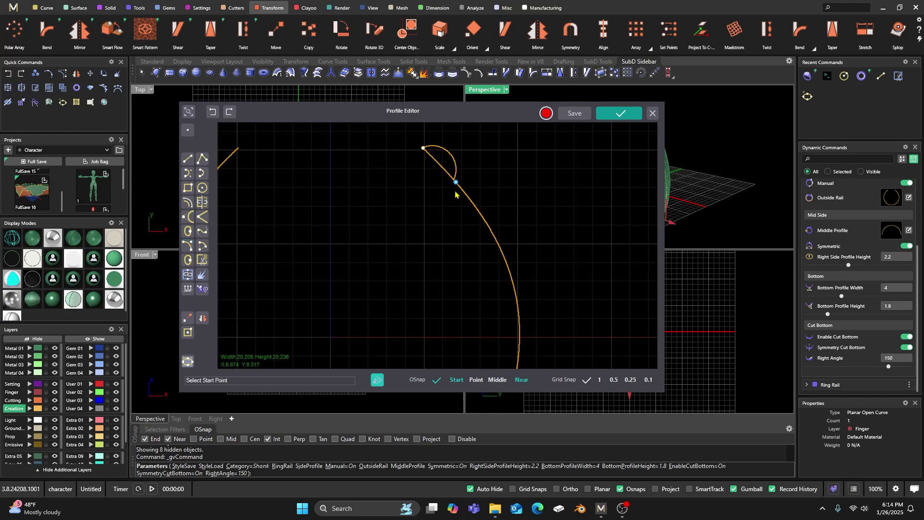
pyautogui.scroll(2, 457, 173)
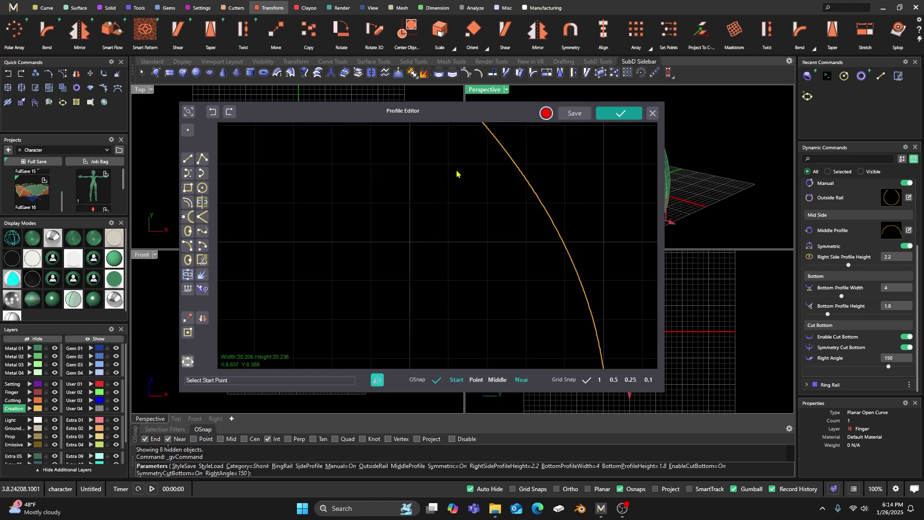
pyautogui.scroll(-1, 477, 263)
pyautogui.scroll(2, 474, 226)
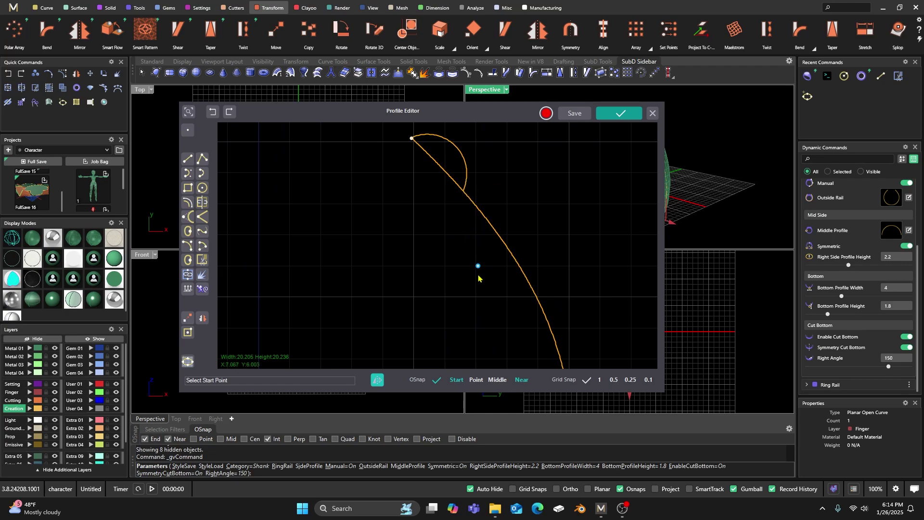
pyautogui.click(474, 380)
# Try a second bulging arc from the first arc's lower end to the rail, and delete it
pyautogui.click(463, 191)
pyautogui.click(504, 235)
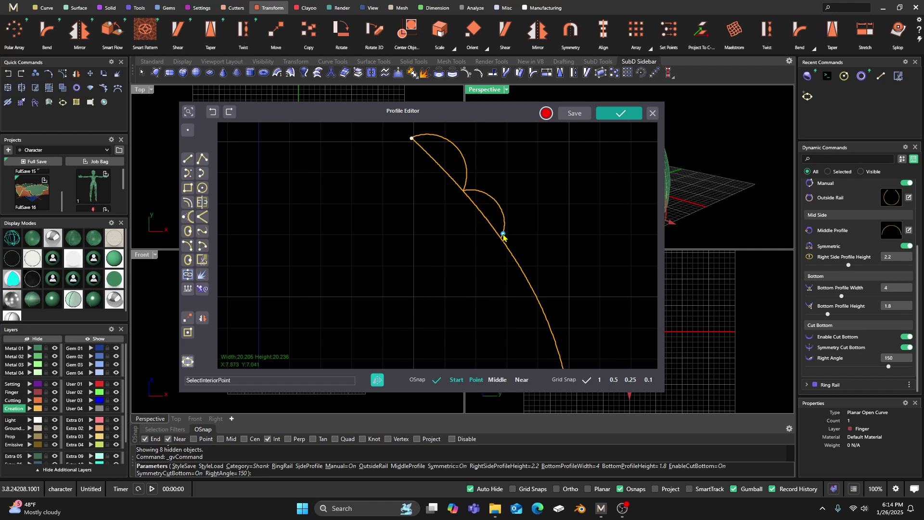
pyautogui.click(504, 237)
pyautogui.click(498, 215)
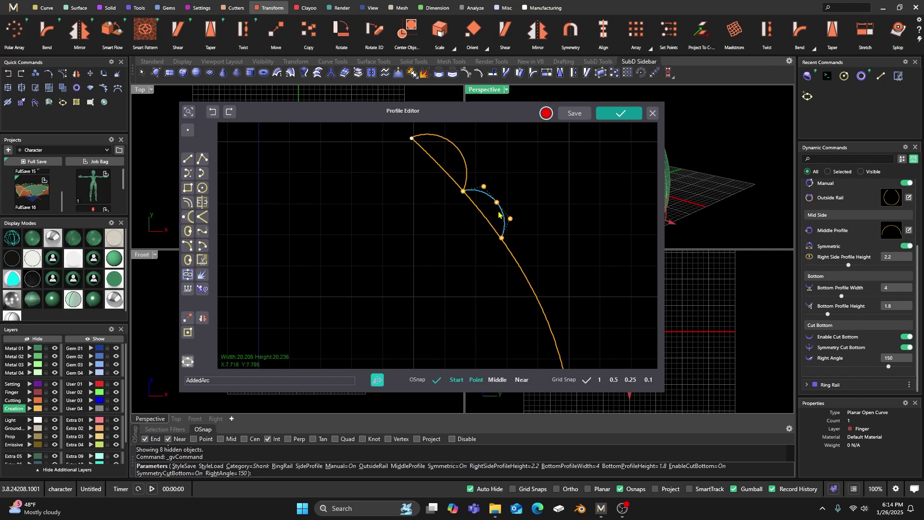
pyautogui.press('Delete')
# Draw the second outward-bulging arc from the first arc's lower end, using Near snapping to end it on the rail
pyautogui.click(188, 246)
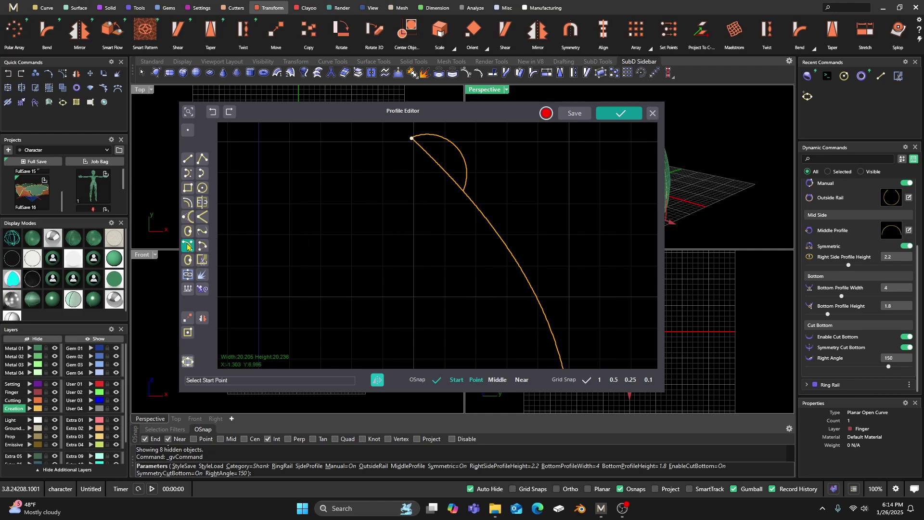
pyautogui.click(463, 192)
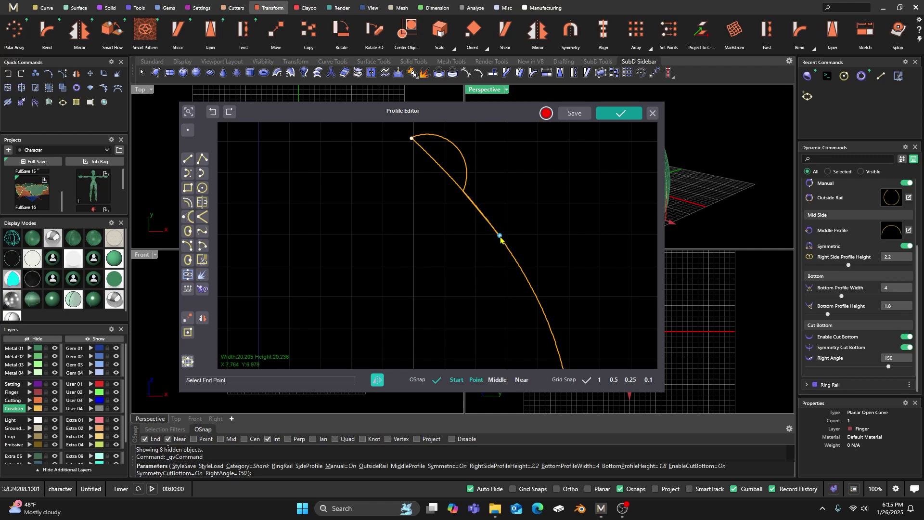
pyautogui.click(520, 380)
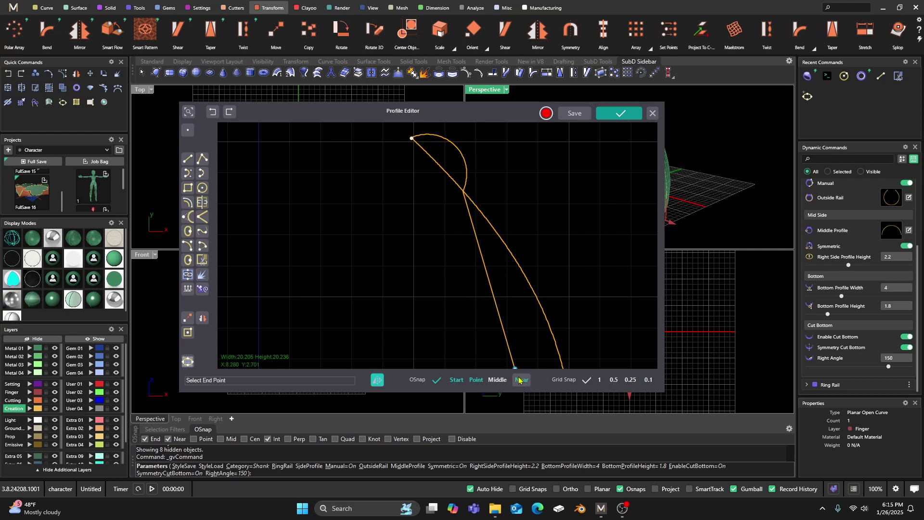
pyautogui.click(506, 247)
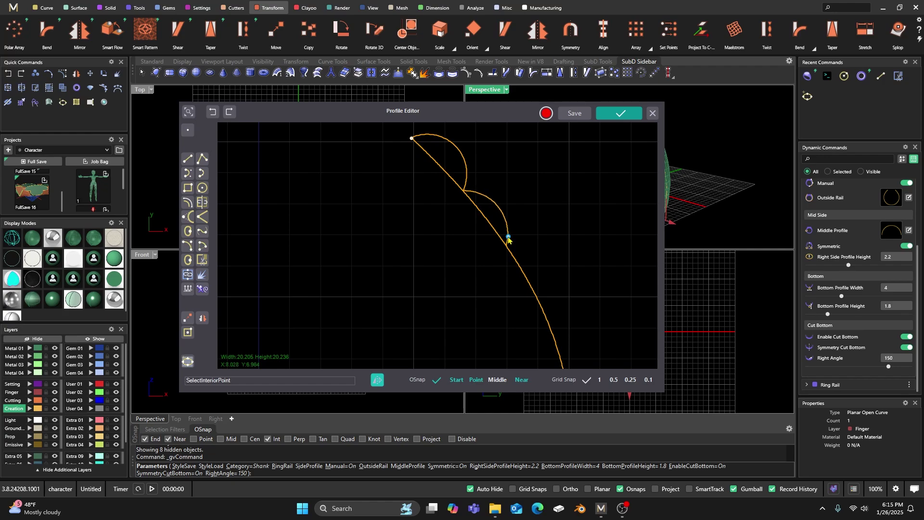
pyautogui.click(507, 239)
# Add a third outward-bulging arc from the second arc's lower end to a point further down the rail
pyautogui.moveTo(478, 279); pyautogui.dragTo(463, 251, button='right')
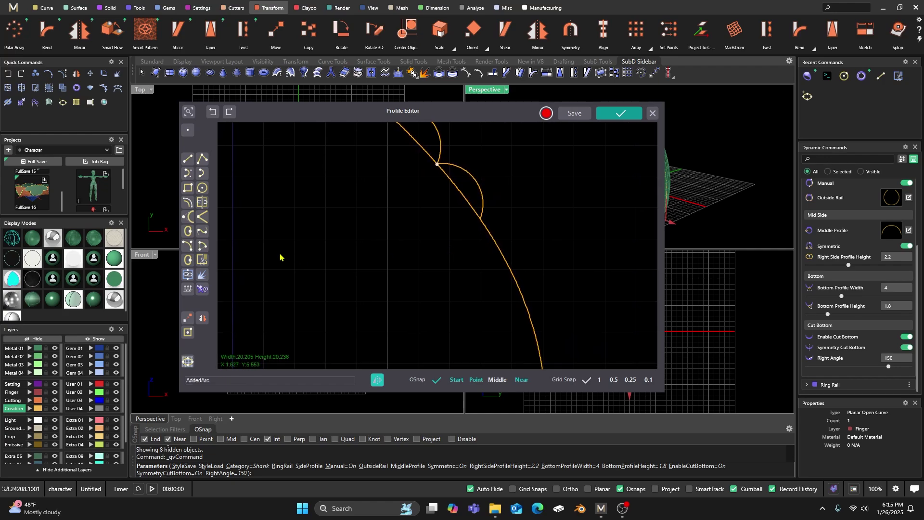
pyautogui.click(188, 245)
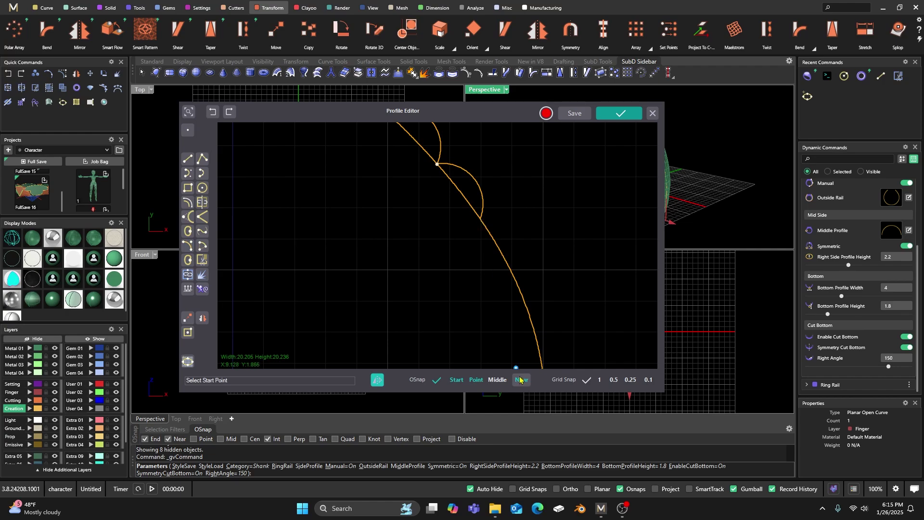
pyautogui.click(480, 220)
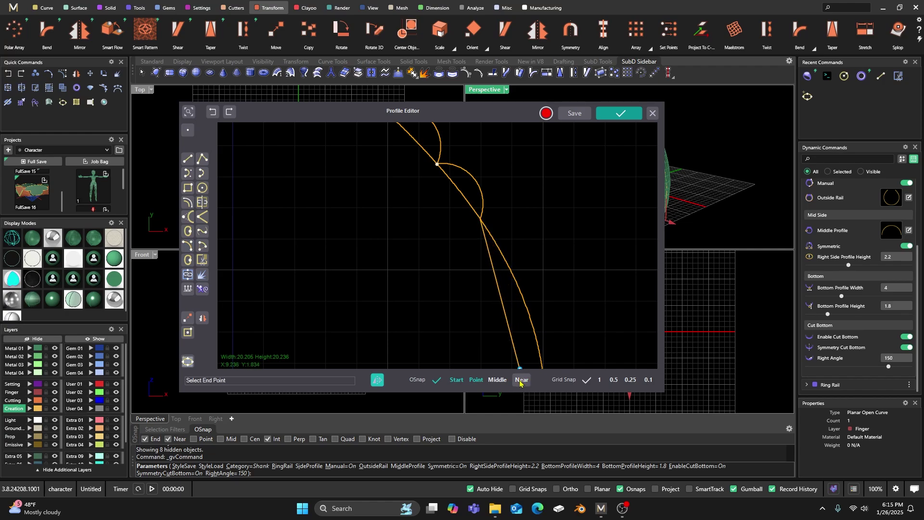
pyautogui.click(517, 284)
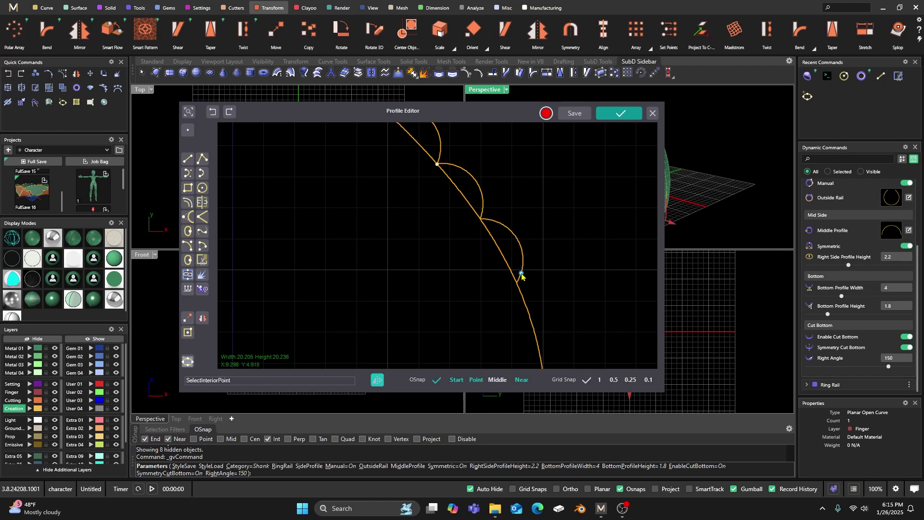
pyautogui.click(520, 269)
# Add a fourth outward-bulging arc from the third arc's lower end to the rail just above its widest point
pyautogui.moveTo(493, 299); pyautogui.dragTo(462, 241, button='right')
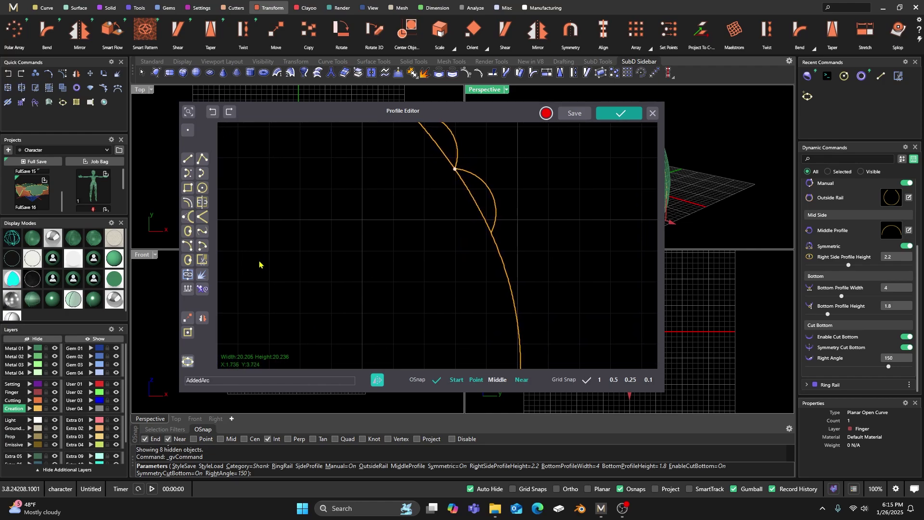
pyautogui.click(188, 246)
pyautogui.click(522, 379)
pyautogui.click(490, 234)
pyautogui.click(517, 316)
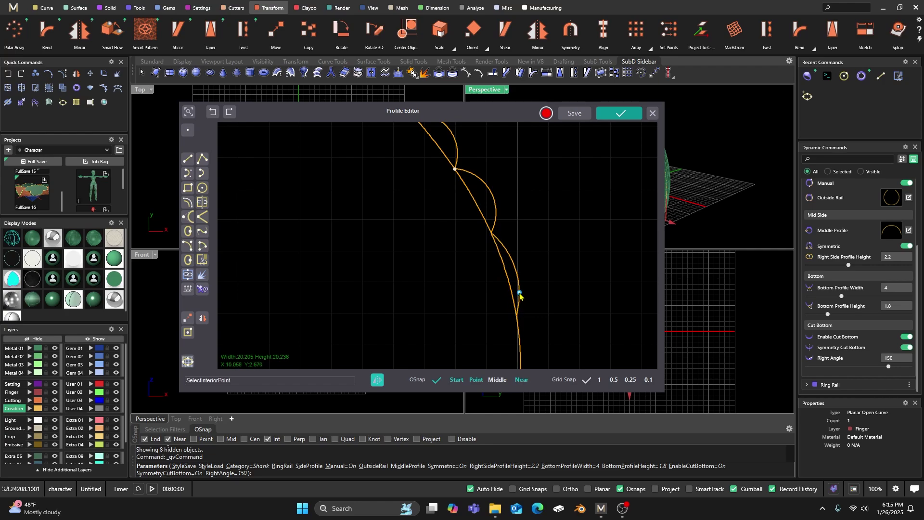
pyautogui.click(525, 289)
# Try a fifth outward-bulging arc from the fourth arc's lower end to the rail at the horizontal axis, and delete it
pyautogui.scroll(-2, 524, 279)
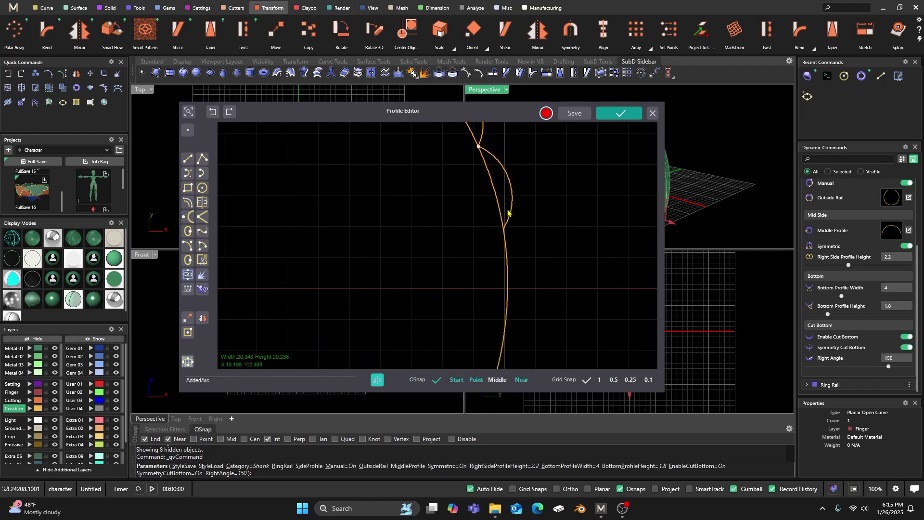
pyautogui.click(187, 245)
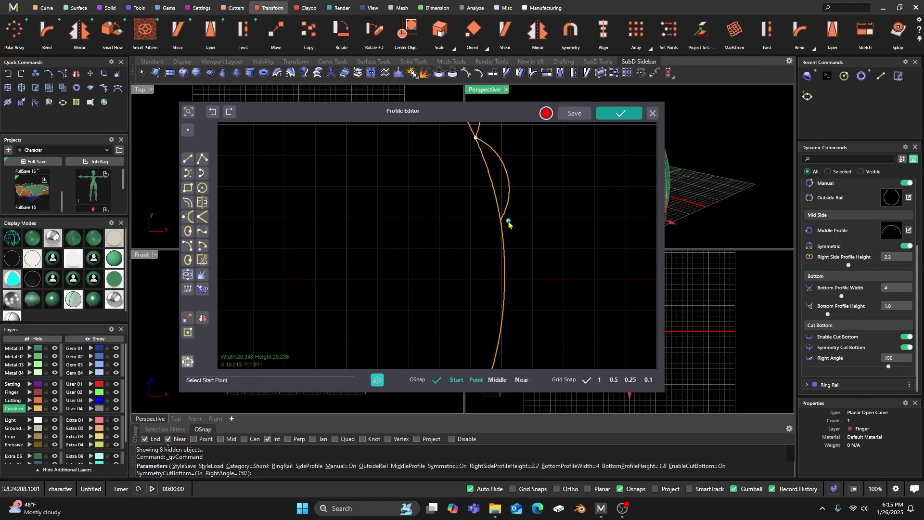
pyautogui.click(507, 264)
pyautogui.click(505, 281)
pyautogui.click(512, 278)
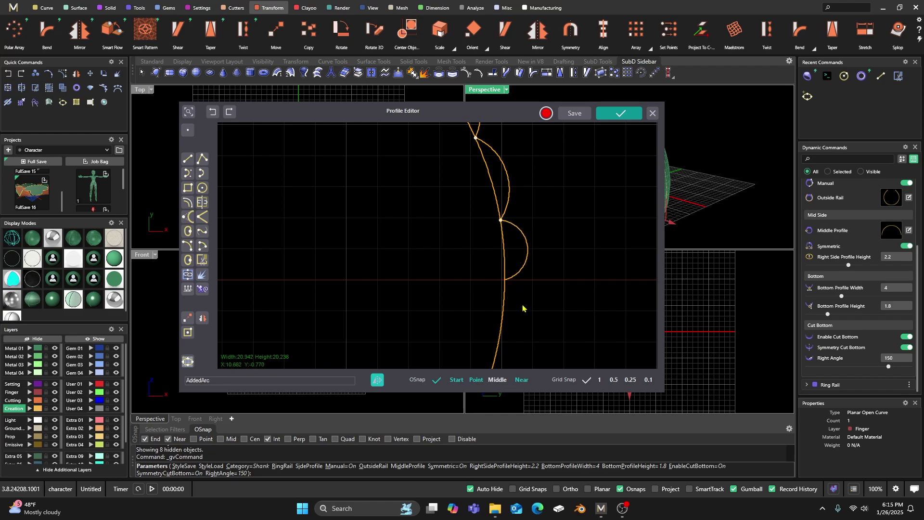
pyautogui.scroll(-3, 523, 308)
pyautogui.click(478, 256)
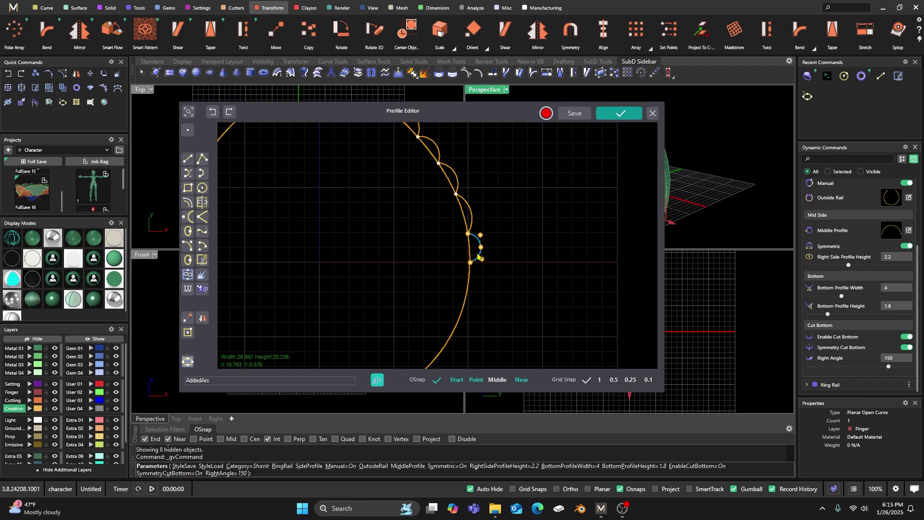
pyautogui.press('Delete')
# Draw the fifth outward-bulging arc from the fourth arc's lower end, using Near snapping to end it on the rail at the horizontal axis
pyautogui.click(187, 245)
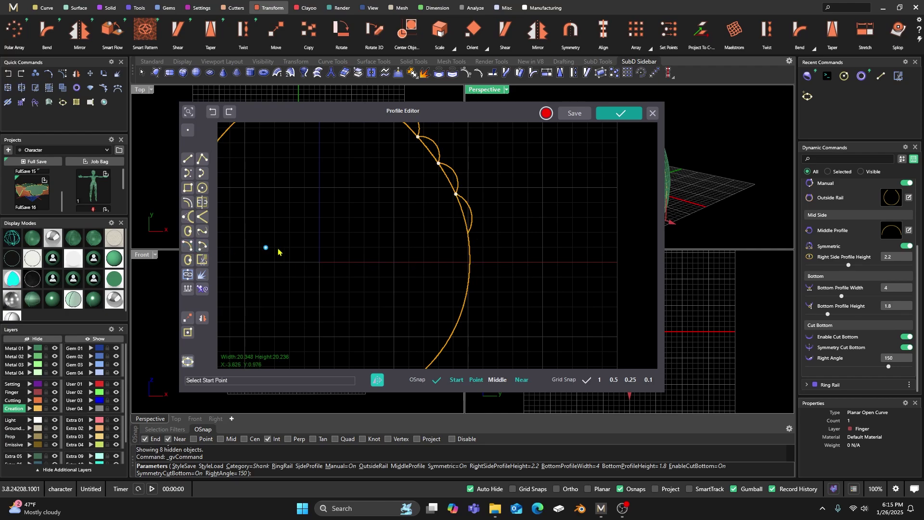
pyautogui.click(469, 236)
pyautogui.scroll(3, 470, 259)
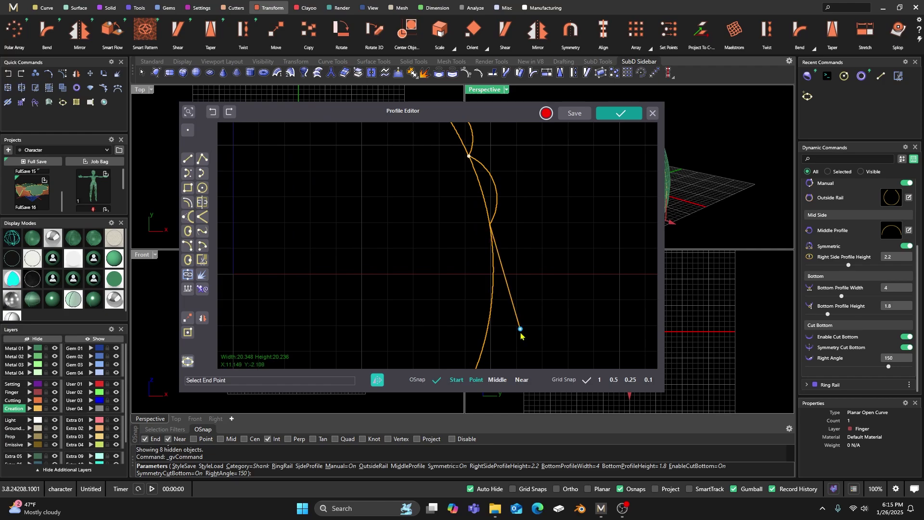
pyautogui.click(522, 380)
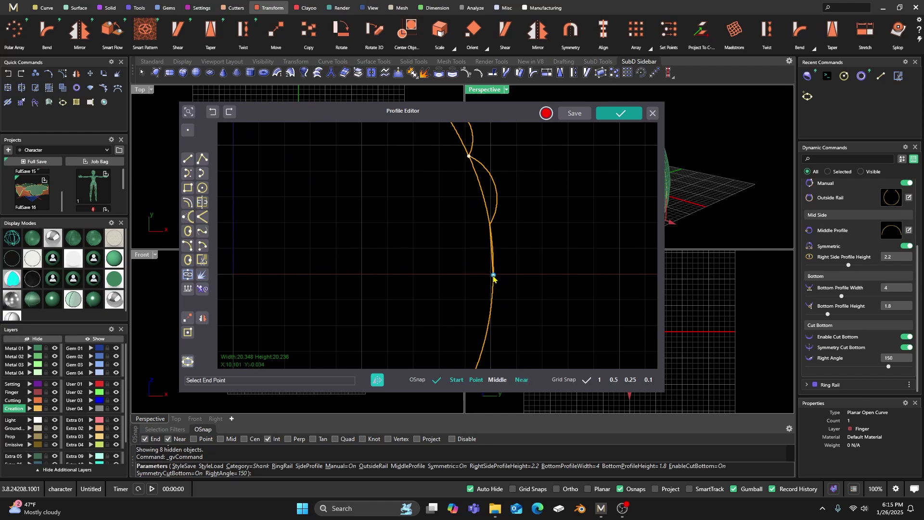
pyautogui.click(493, 277)
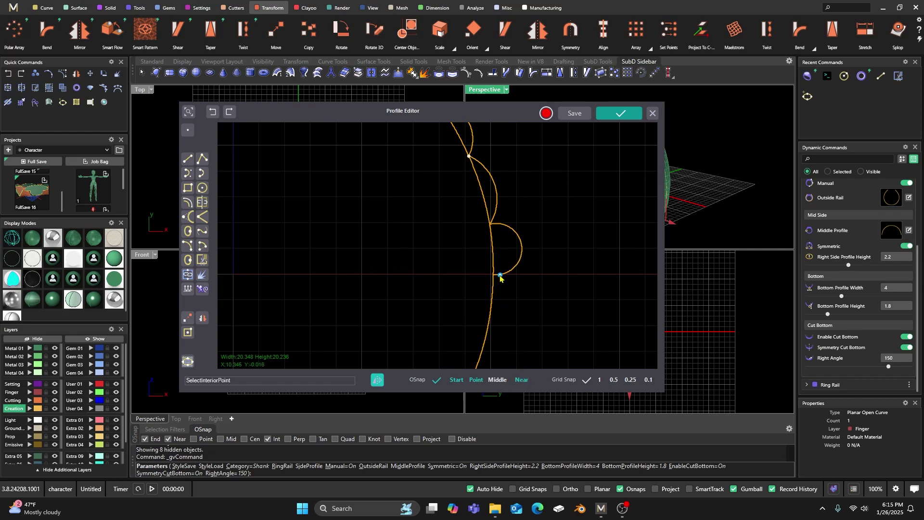
pyautogui.scroll(-2, 501, 278)
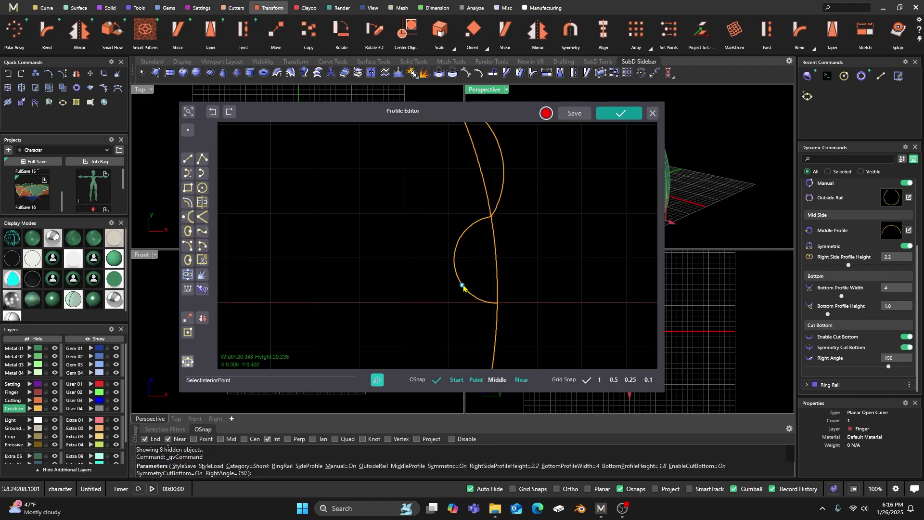
pyautogui.moveTo(463, 288); pyautogui.dragTo(485, 304, button='right')
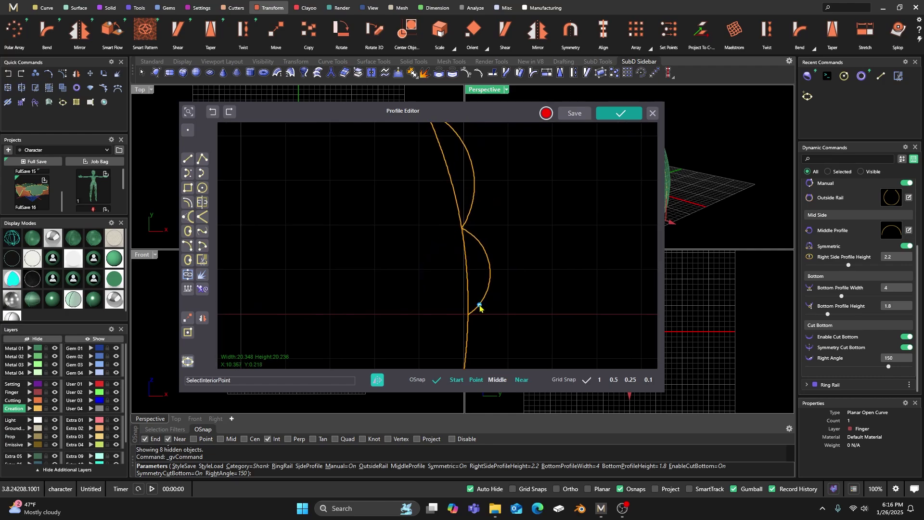
pyautogui.click(479, 305)
pyautogui.scroll(-5, 525, 243)
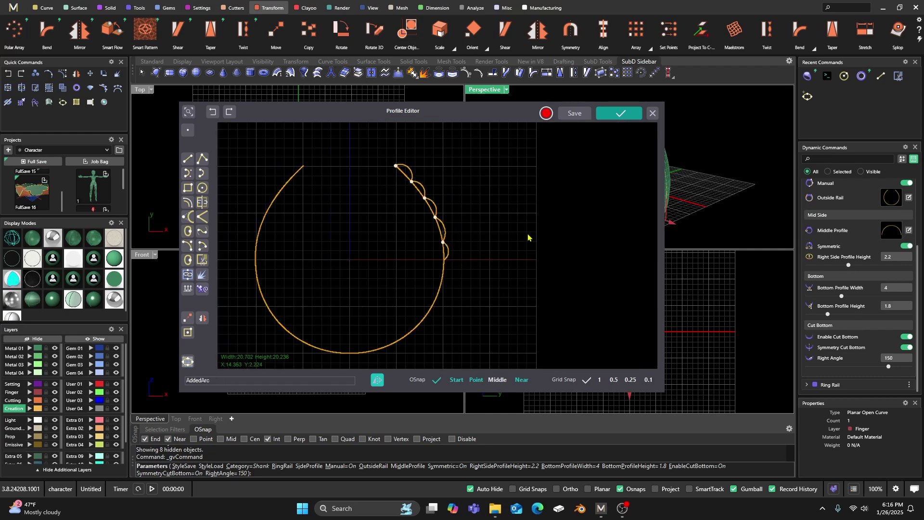
# Split the original outside rail using the five arcs as cutting objects
pyautogui.moveTo(471, 256); pyautogui.dragTo(498, 259, button='right')
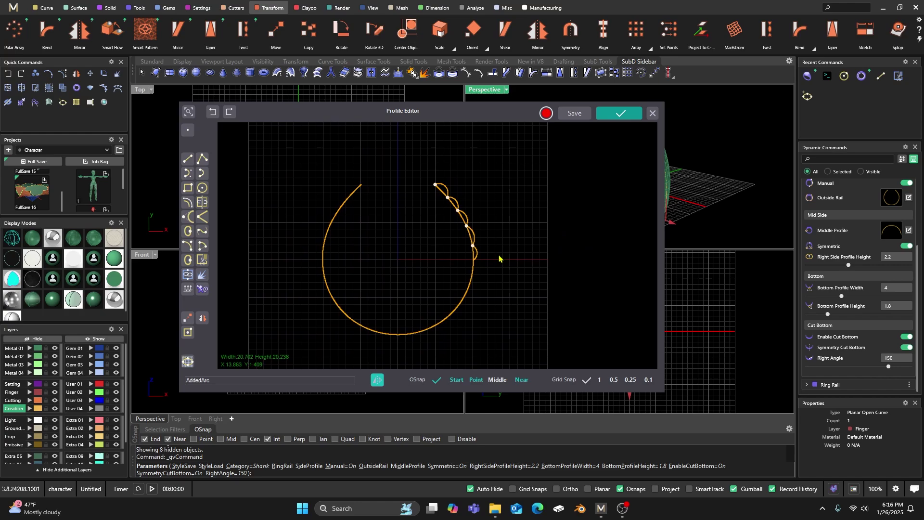
pyautogui.click(461, 301)
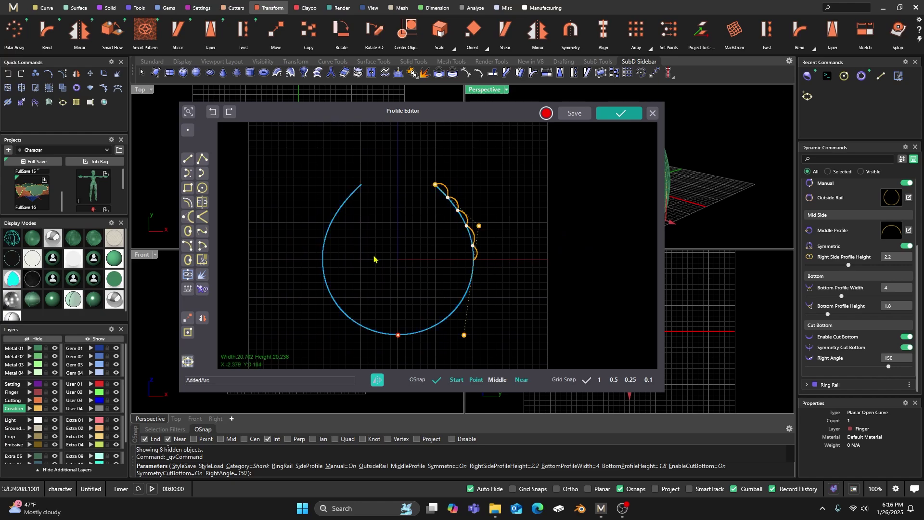
pyautogui.click(202, 203)
pyautogui.scroll(3, 476, 262)
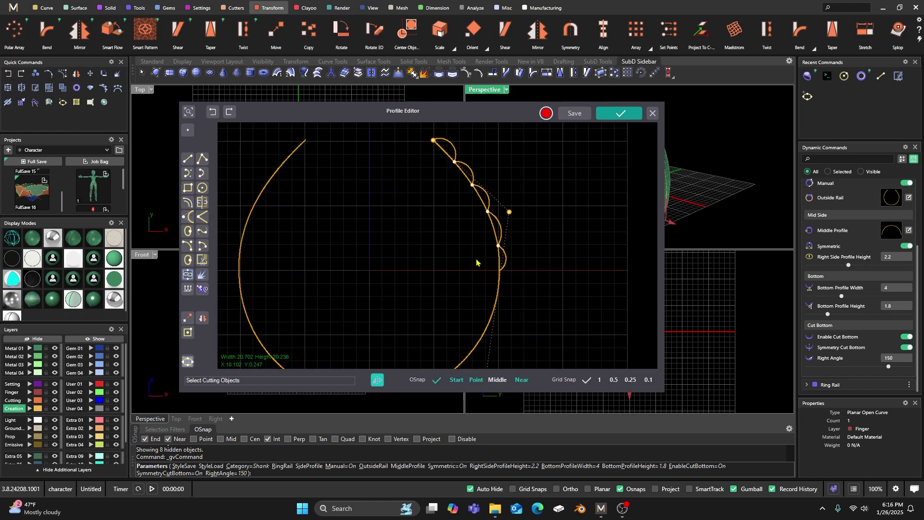
pyautogui.click(508, 262)
pyautogui.press('Return')
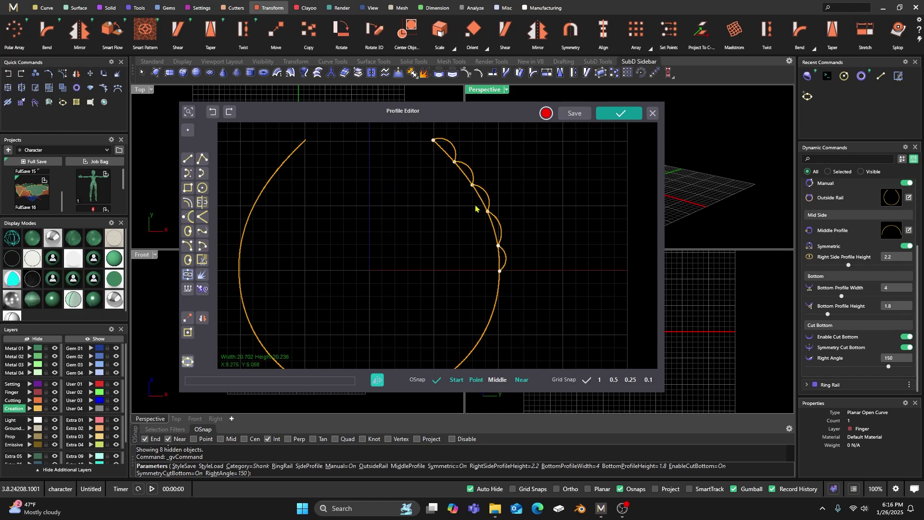
# Delete the five rail segments behind the arcs, leaving only the scalloped outline on that side
pyautogui.click(479, 200)
pyautogui.press('Delete')
pyautogui.scroll(3, 539, 275)
pyautogui.scroll(-4, 479, 270)
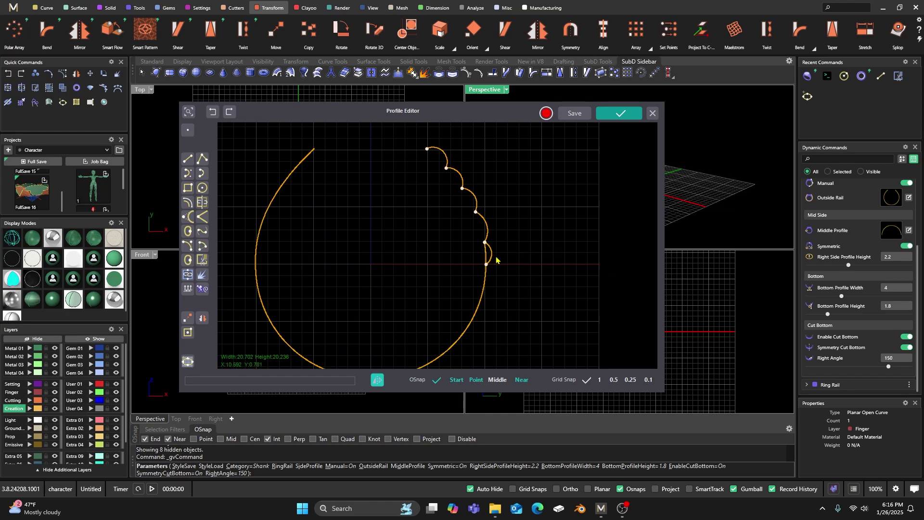
pyautogui.scroll(2, 497, 260)
pyautogui.click(507, 260)
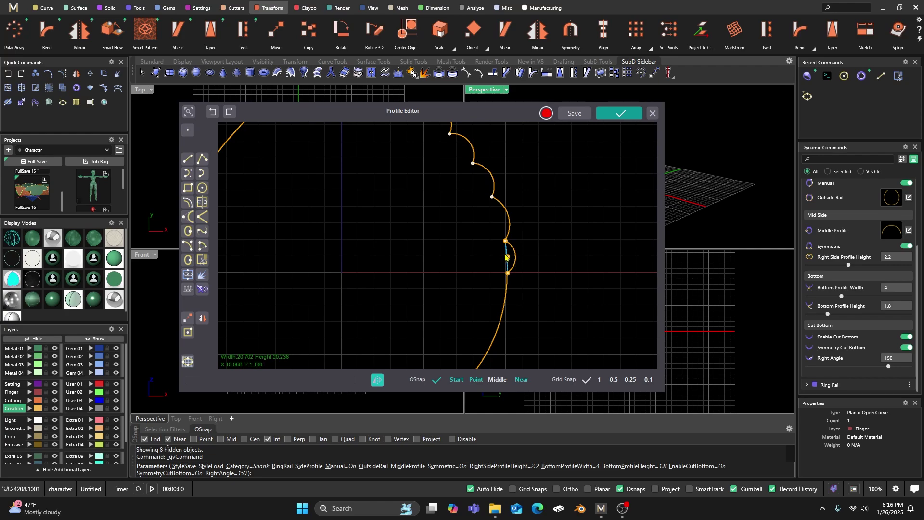
pyautogui.click(540, 280)
# Mirror the five scallop arcs to the opposite side of the rail
pyautogui.scroll(-3, 546, 254)
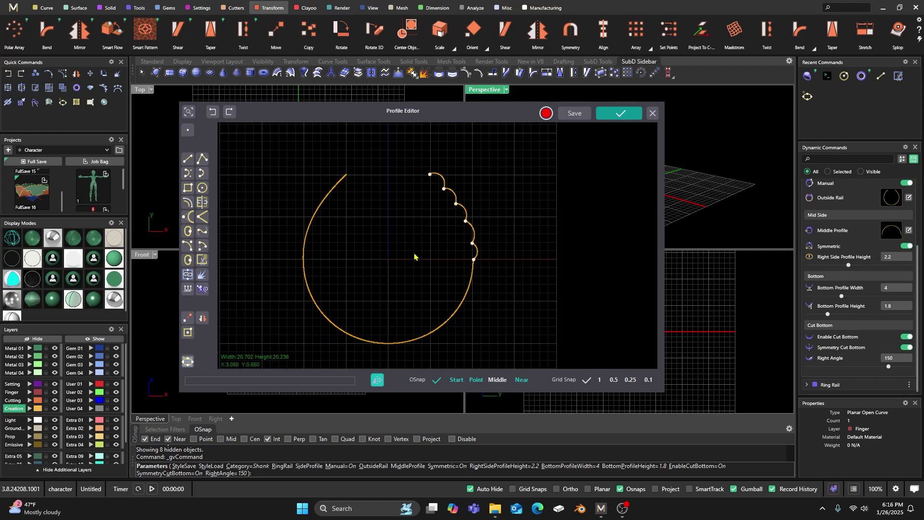
pyautogui.moveTo(410, 156); pyautogui.dragTo(518, 280)
pyautogui.click(202, 317)
# Split the remaining rail with the mirrored arcs and delete its segments behind the upper four of them
pyautogui.click(308, 288)
pyautogui.click(202, 204)
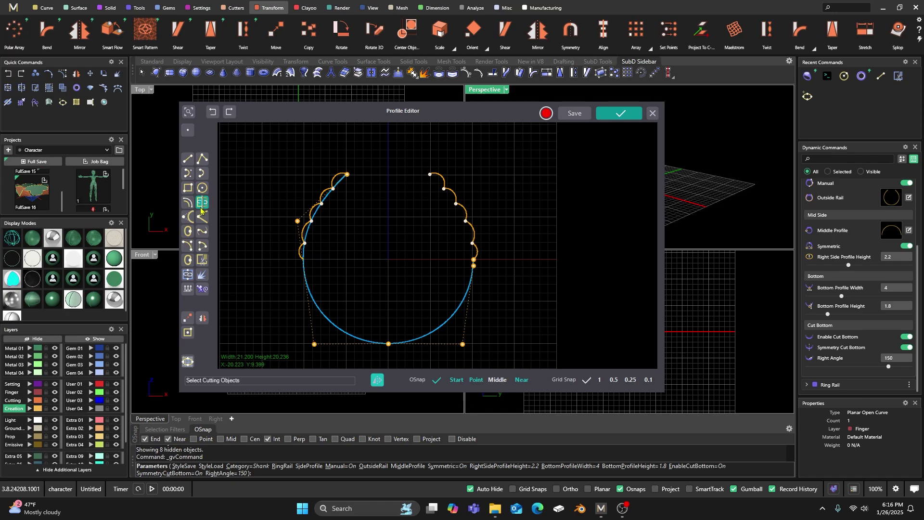
pyautogui.scroll(2, 305, 272)
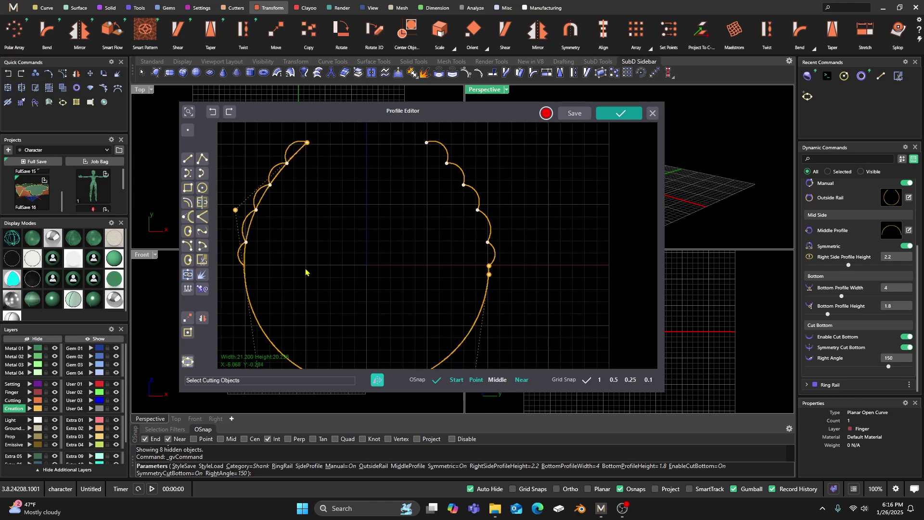
pyautogui.click(236, 259)
pyautogui.press('Return')
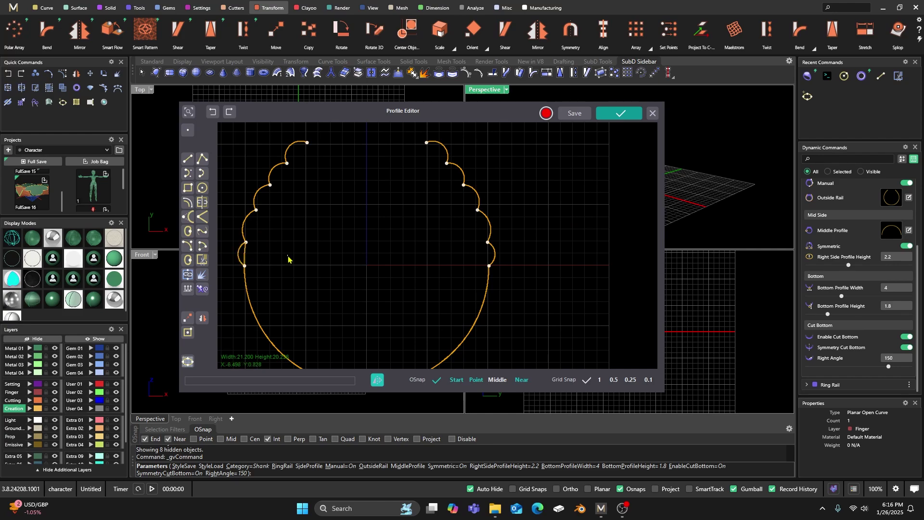
# Delete the leftover rail segment behind the lowest mirrored arc
pyautogui.moveTo(289, 260); pyautogui.dragTo(480, 217, button='right')
pyautogui.scroll(3, 303, 263)
pyautogui.scroll(3, 283, 262)
pyautogui.scroll(2, 284, 262)
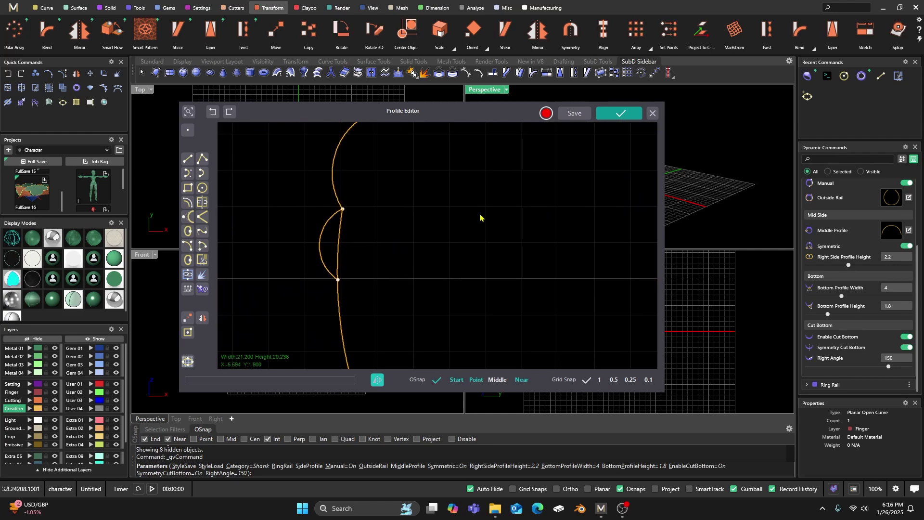
pyautogui.click(337, 250)
pyautogui.press('z')
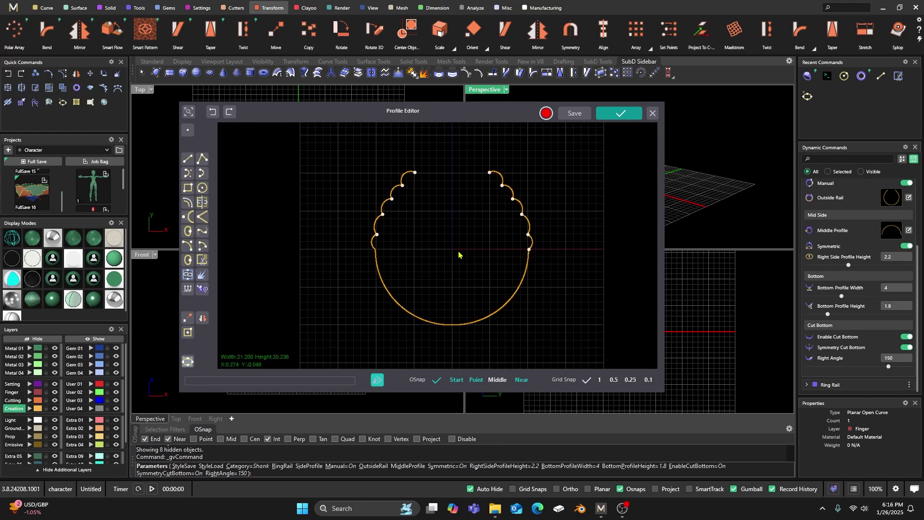
# Move the Profile Editor off the Perspective view and join all scallop arcs and the lower rail into one curve
pyautogui.scroll(-1, 458, 254)
pyautogui.scroll(-2, 450, 235)
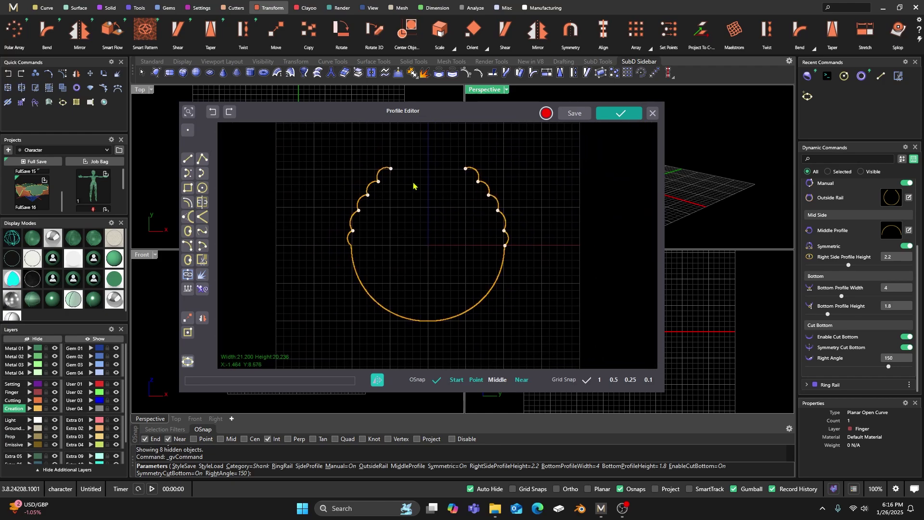
pyautogui.moveTo(323, 150); pyautogui.dragTo(537, 343)
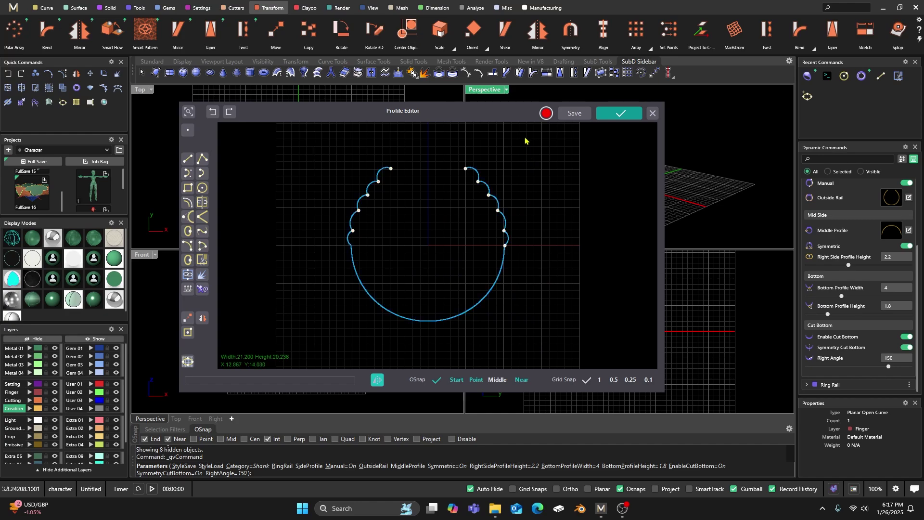
pyautogui.moveTo(516, 116); pyautogui.dragTo(405, 121)
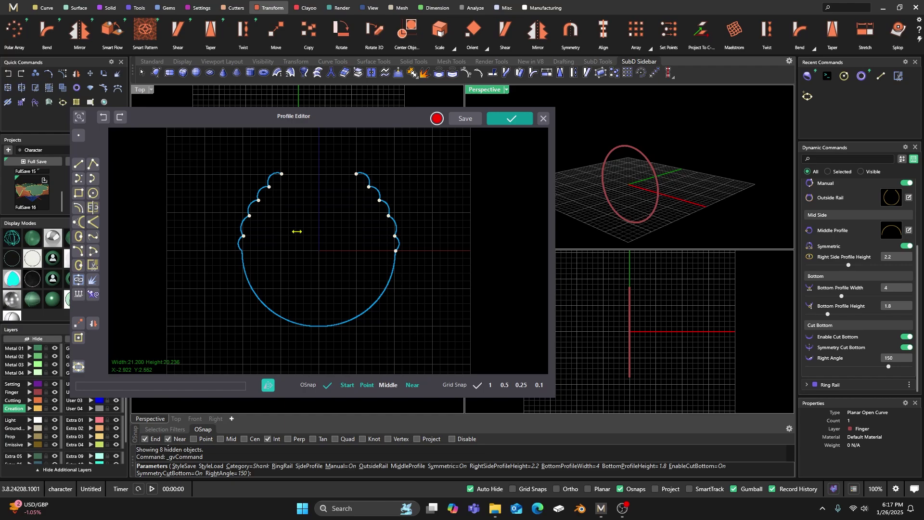
pyautogui.click(80, 281)
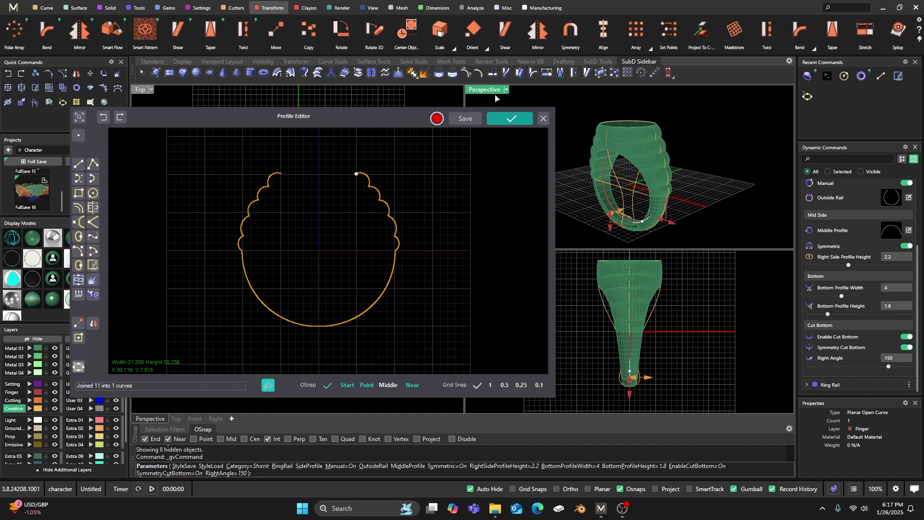
# Maximise the Perspective viewport with the Profile Editor moved aside, and examine the scalloped ring up close
pyautogui.moveTo(388, 124); pyautogui.dragTo(289, 149)
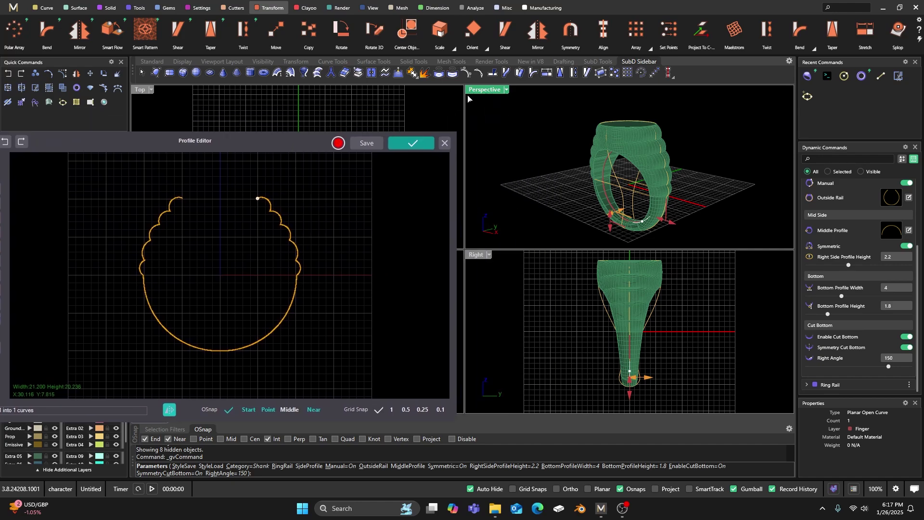
pyautogui.doubleClick(492, 90)
pyautogui.keyDown('shift'); pyautogui.moveTo(497, 102); pyautogui.dragTo(603, 230, button='right'); pyautogui.keyUp('shift')
pyautogui.scroll(3, 623, 242)
pyautogui.scroll(2, 601, 226)
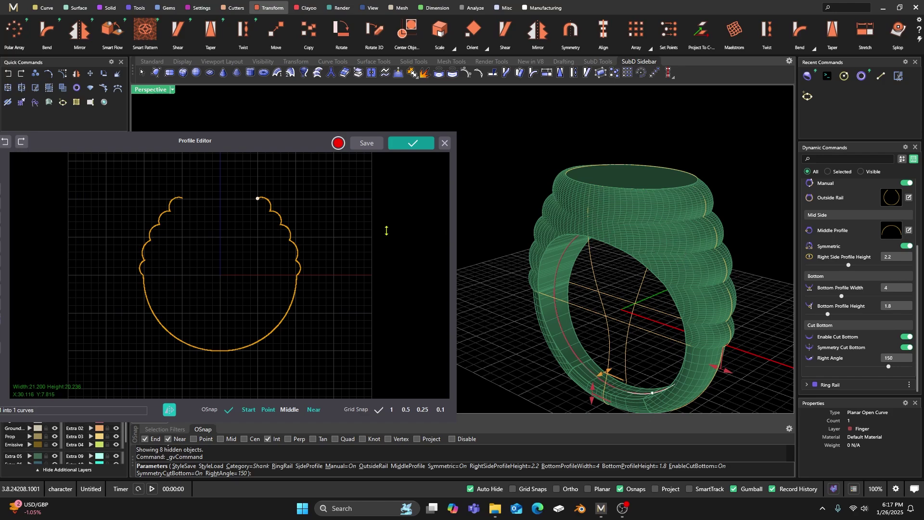
# Switch the Perspective viewport to a smooth shaded display mode without mesh lines, keeping the Profile Editor clear of the ring
pyautogui.moveTo(250, 146); pyautogui.dragTo(283, 161)
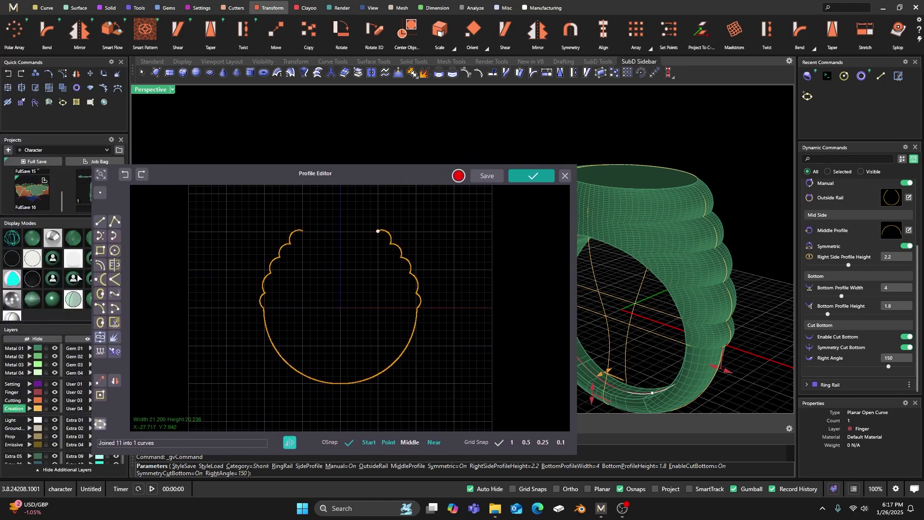
pyautogui.click(57, 302)
pyautogui.moveTo(399, 184); pyautogui.dragTo(370, 176)
pyautogui.scroll(-8, 616, 186)
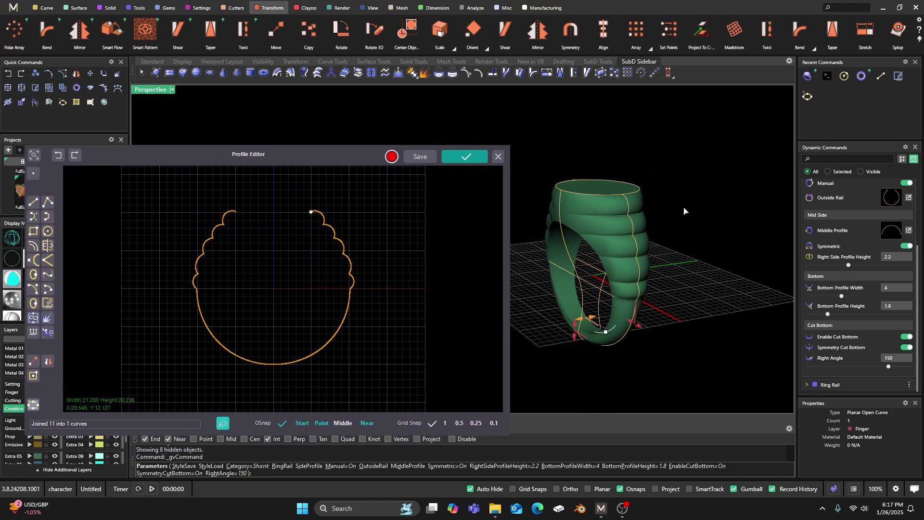
# Widen the shank's bottom profile to 6.2 mm with its viewport handle and examine the ring from the side
pyautogui.moveTo(719, 244); pyautogui.dragTo(668, 244, button='right')
pyautogui.scroll(5, 601, 267)
pyautogui.moveTo(601, 267); pyautogui.dragTo(618, 311, button='right')
pyautogui.scroll(2, 693, 239)
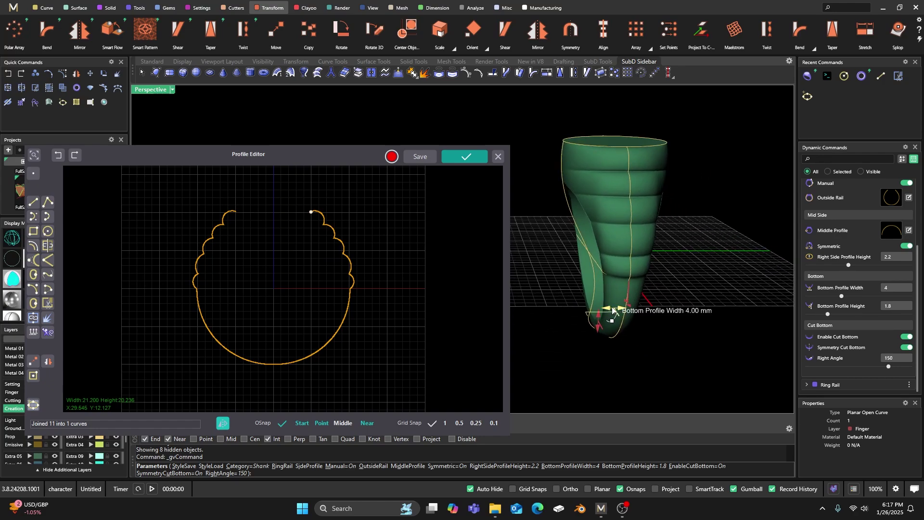
pyautogui.moveTo(615, 311); pyautogui.dragTo(625, 310)
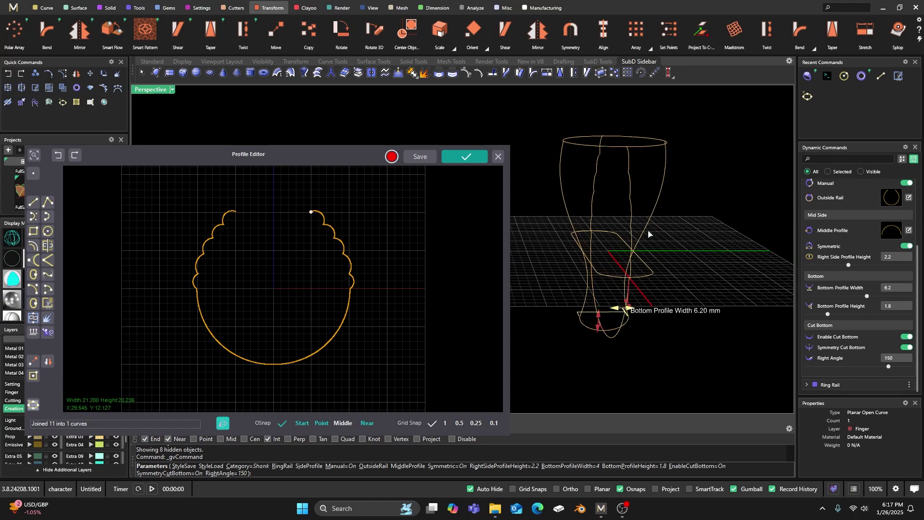
pyautogui.moveTo(619, 236); pyautogui.dragTo(696, 236, button='right')
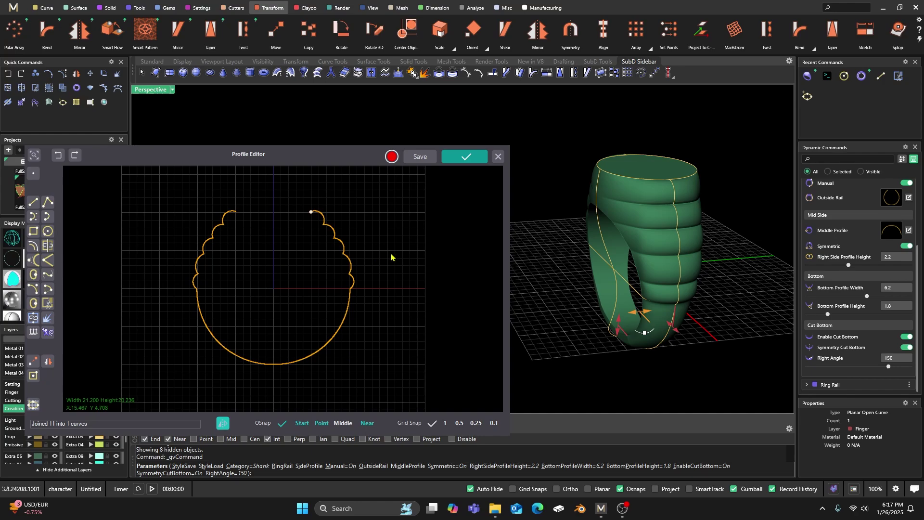
pyautogui.moveTo(605, 262); pyautogui.dragTo(789, 212, button='right')
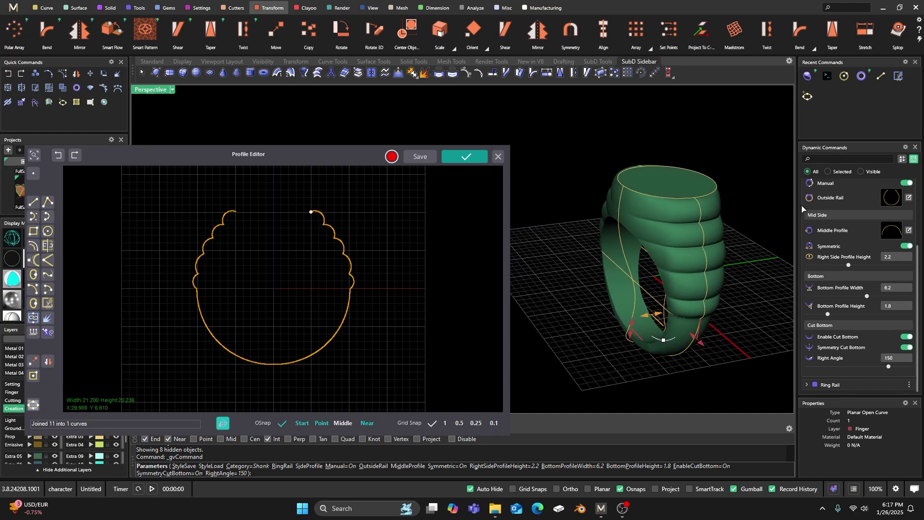
# Switch to the signet ring's top settings, assign SignetTop library profile 010, and accept the shank rail in the Profile Editor
pyautogui.scroll(4, 847, 202)
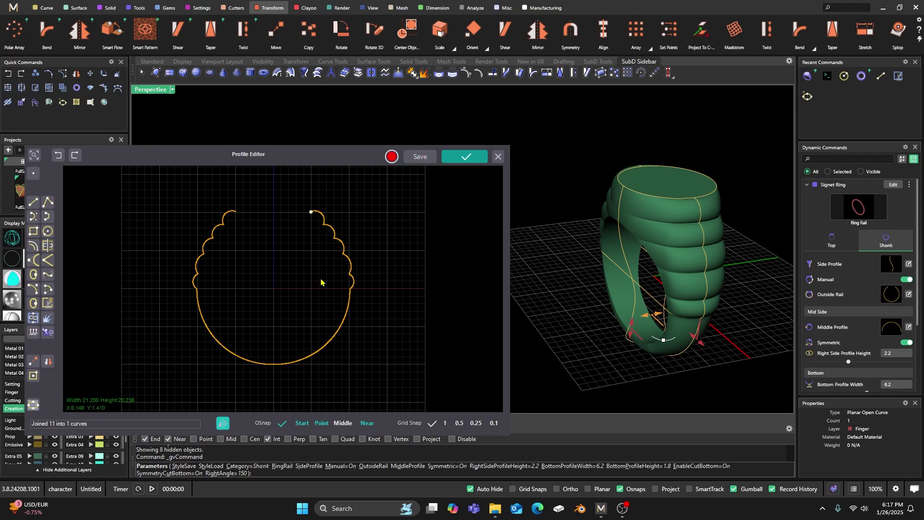
pyautogui.click(833, 243)
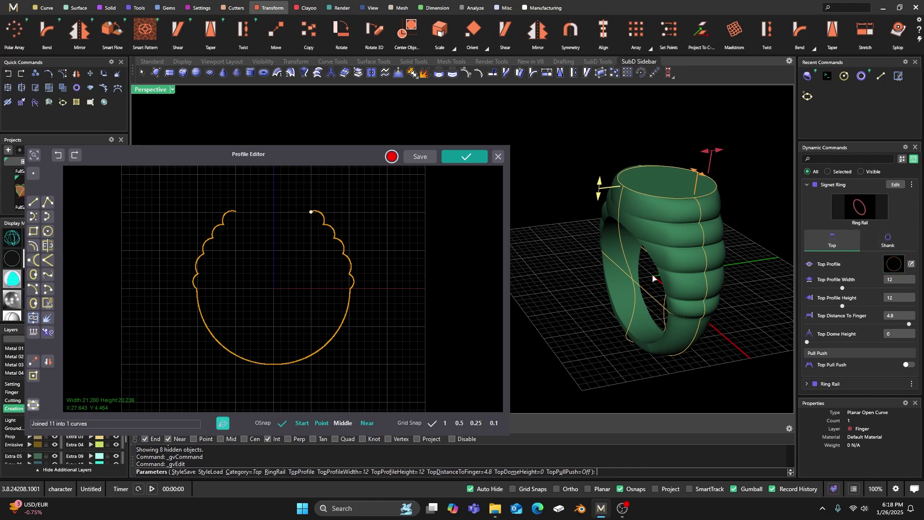
pyautogui.click(555, 315)
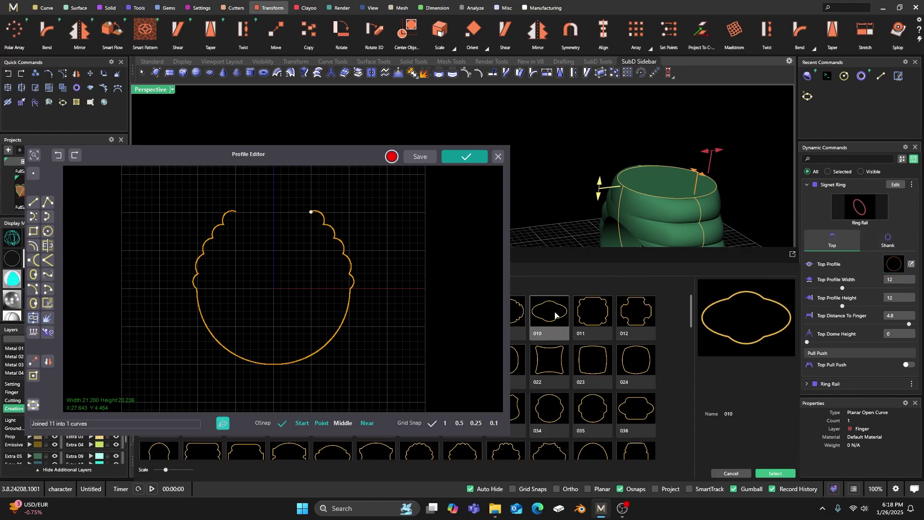
pyautogui.doubleClick(555, 315)
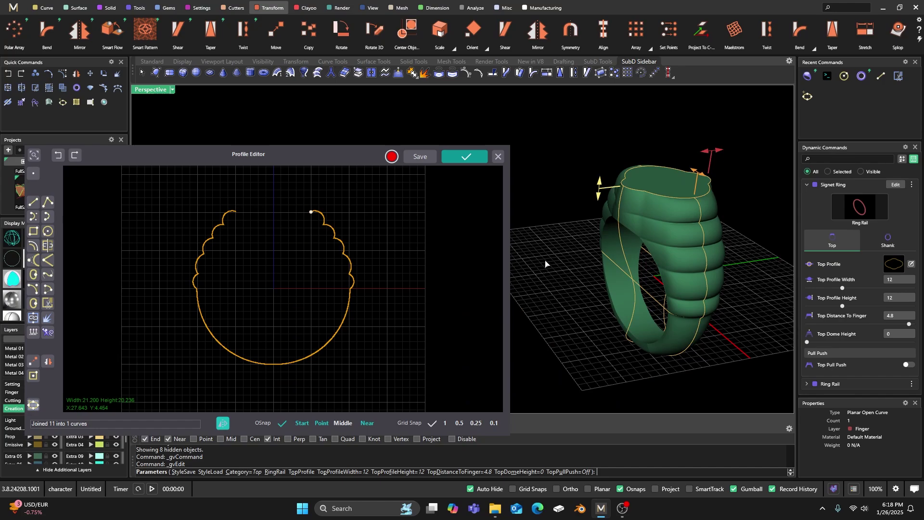
pyautogui.click(464, 158)
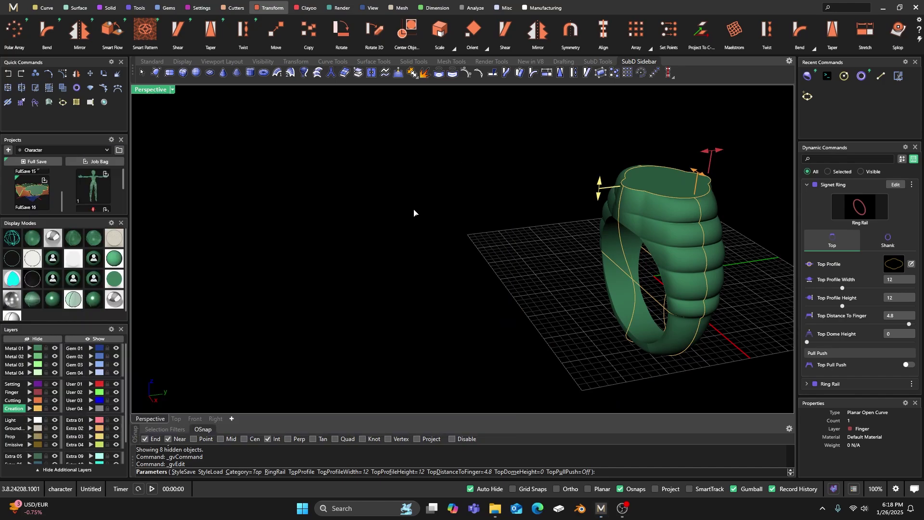
# Widen the signet's top profile to 16.1 mm with its viewport handle, closing the Profile Editor when it reappears
pyautogui.moveTo(414, 212); pyautogui.dragTo(388, 317, button='right')
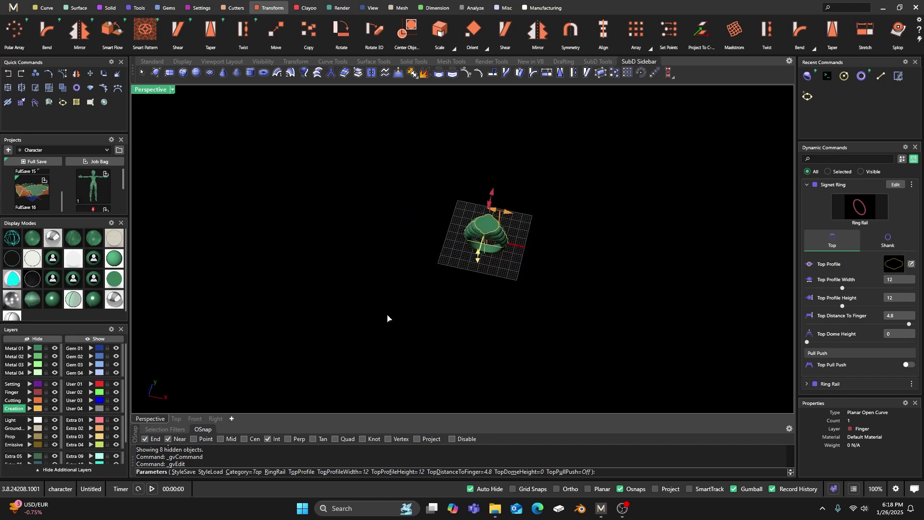
pyautogui.scroll(3, 523, 226)
pyautogui.scroll(-2, 590, 303)
pyautogui.moveTo(590, 303); pyautogui.dragTo(548, 251, button='right')
pyautogui.scroll(4, 466, 270)
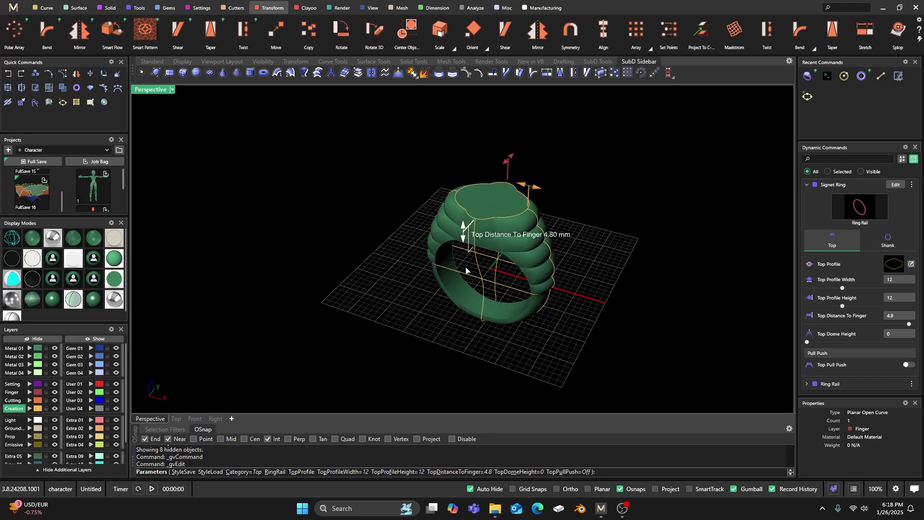
pyautogui.moveTo(529, 187); pyautogui.dragTo(494, 163)
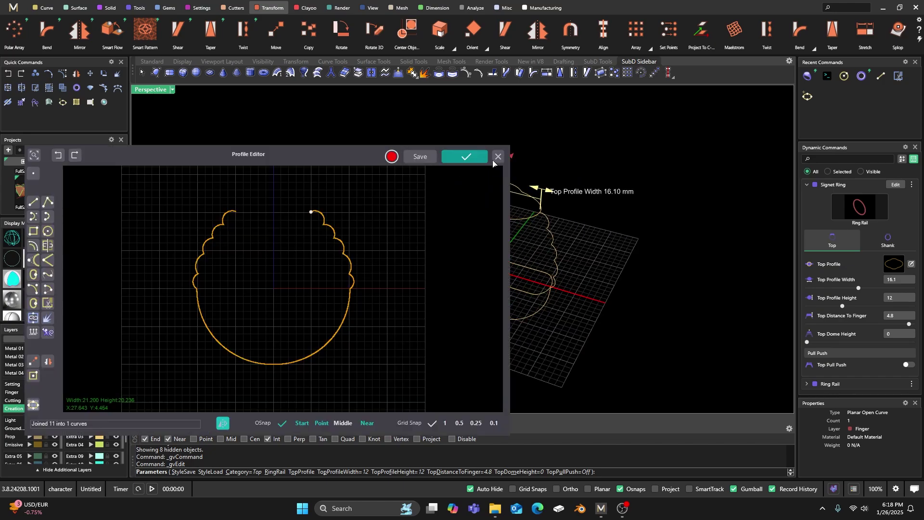
pyautogui.click(465, 158)
# Lower the top's distance to finger to 3.5 mm and increase the top profile height to 15.3 mm
pyautogui.moveTo(496, 260); pyautogui.dragTo(452, 250, button='right')
pyautogui.moveTo(428, 220); pyautogui.dragTo(428, 235)
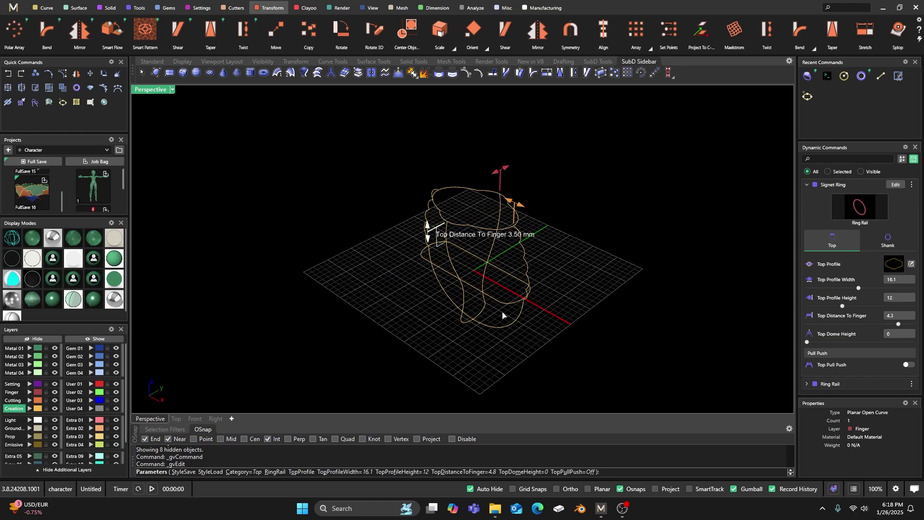
pyautogui.moveTo(546, 322); pyautogui.dragTo(498, 228, button='right')
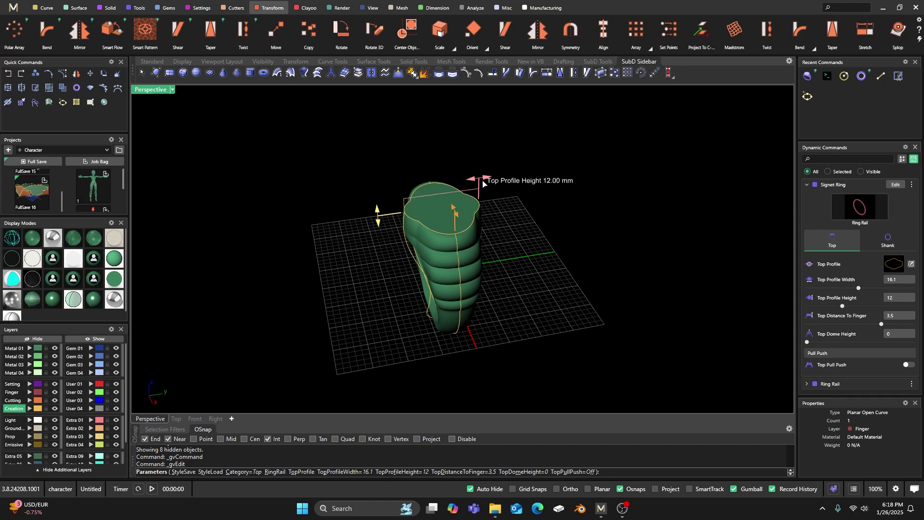
pyautogui.moveTo(489, 184); pyautogui.dragTo(532, 244)
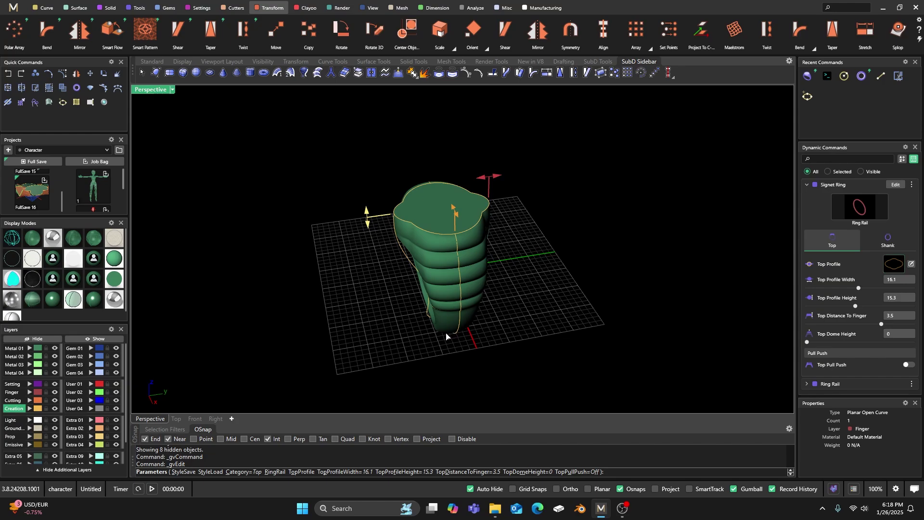
# Replace the top profile with the cut-corner SignetTop shape 015 and reduce its height to 4.6 mm
pyautogui.click(249, 363)
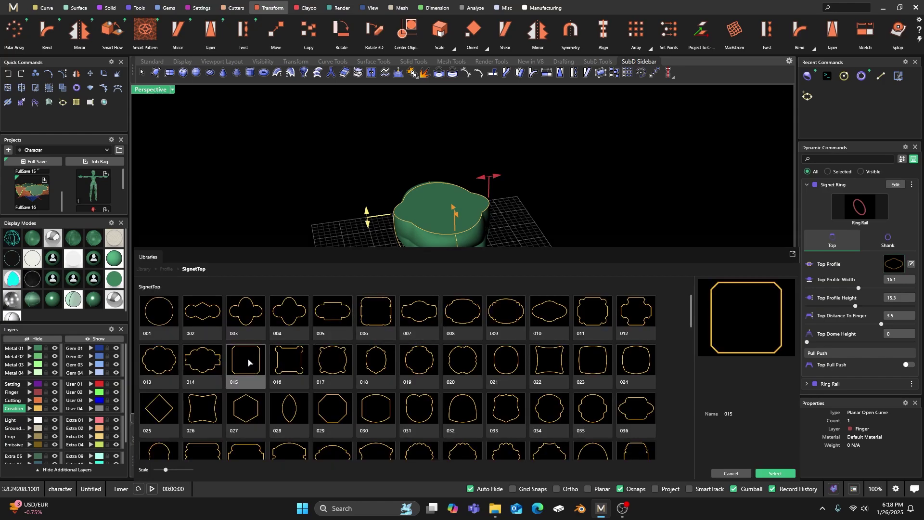
pyautogui.press('Return')
pyautogui.moveTo(400, 316)
pyautogui.mouseDown(button='right')
pyautogui.moveTo(442, 302)
pyautogui.moveTo(462, 308)
pyautogui.moveTo(425, 299)
pyautogui.moveTo(388, 317)
pyautogui.mouseUp(button='right')
pyautogui.moveTo(483, 180); pyautogui.dragTo(494, 245)
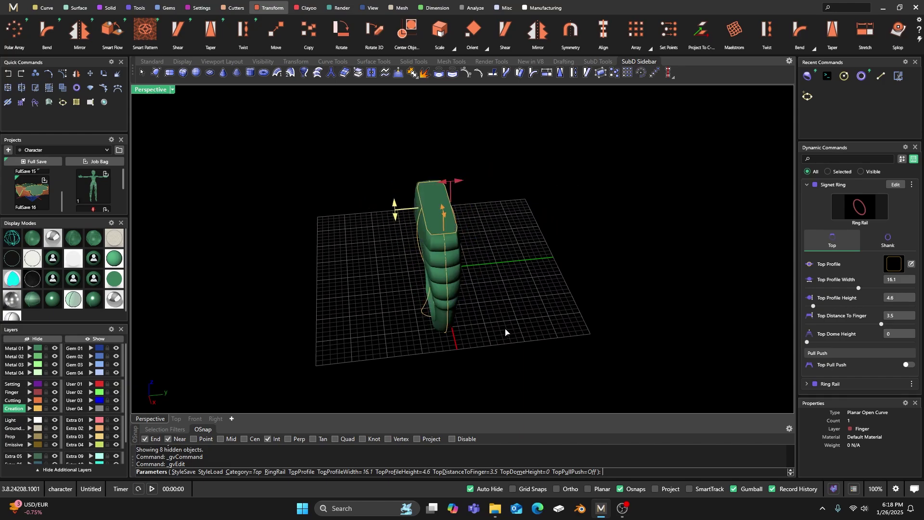
# Narrow the top profile width to 8 mm and finish the signet ring edit
pyautogui.moveTo(398, 348); pyautogui.dragTo(506, 269, button='right')
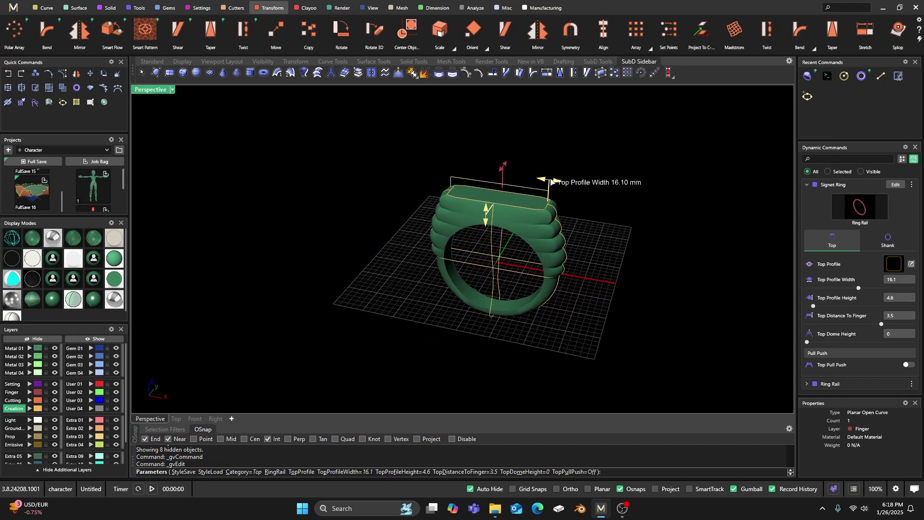
pyautogui.moveTo(542, 179); pyautogui.dragTo(523, 177)
pyautogui.moveTo(575, 291); pyautogui.dragTo(510, 208, button='right')
pyautogui.press('Return')
# Examine the finished scalloped signet ring from the side, front and above
pyautogui.moveTo(444, 233); pyautogui.dragTo(335, 316, button='right')
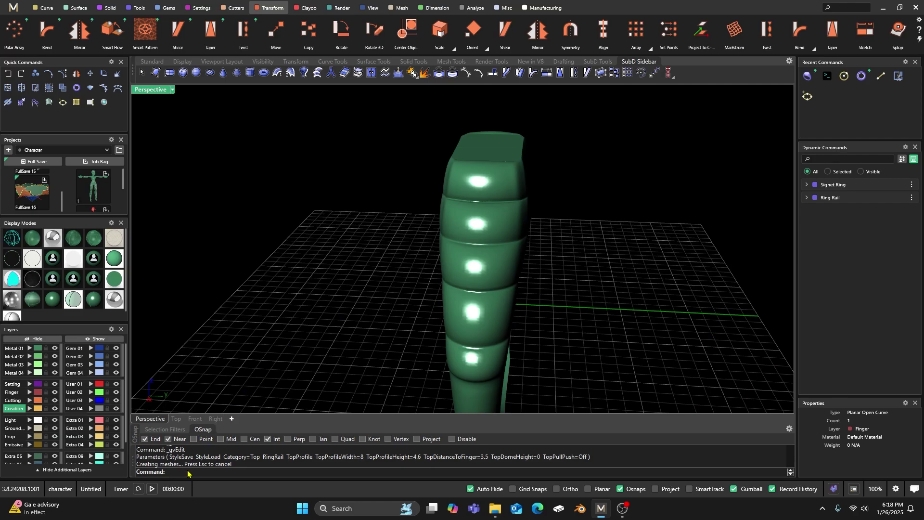
pyautogui.moveTo(443, 236); pyautogui.dragTo(489, 197, button='right')
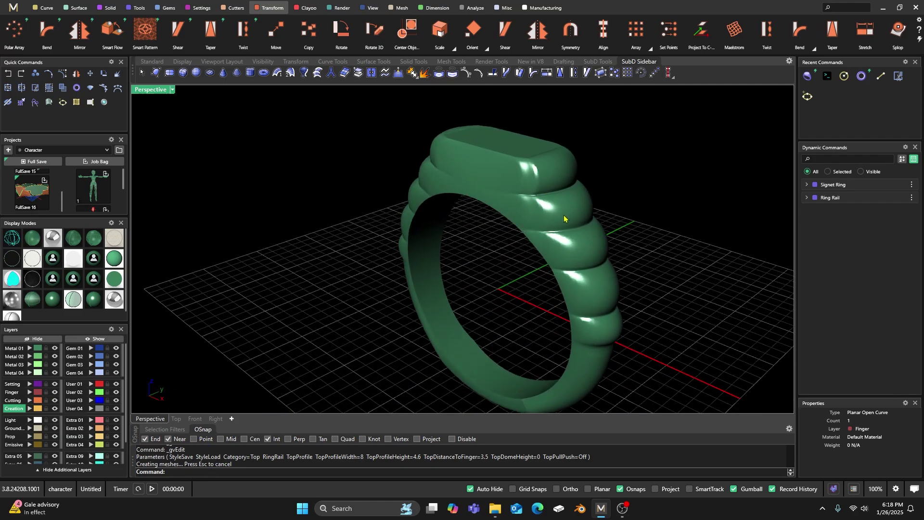
pyautogui.moveTo(455, 280); pyautogui.dragTo(541, 326, button='right')
pyautogui.scroll(-3, 547, 302)
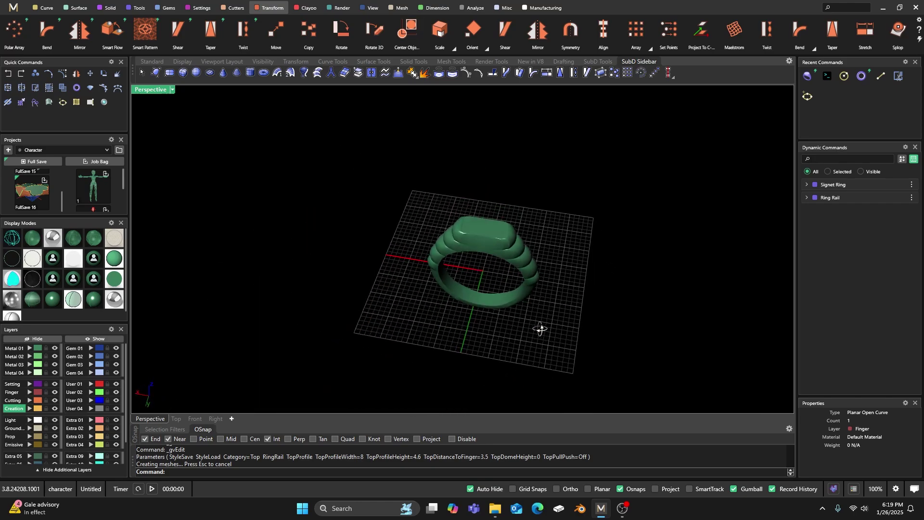
pyautogui.scroll(2, 487, 239)
pyautogui.moveTo(487, 239); pyautogui.dragTo(555, 200, button='right')
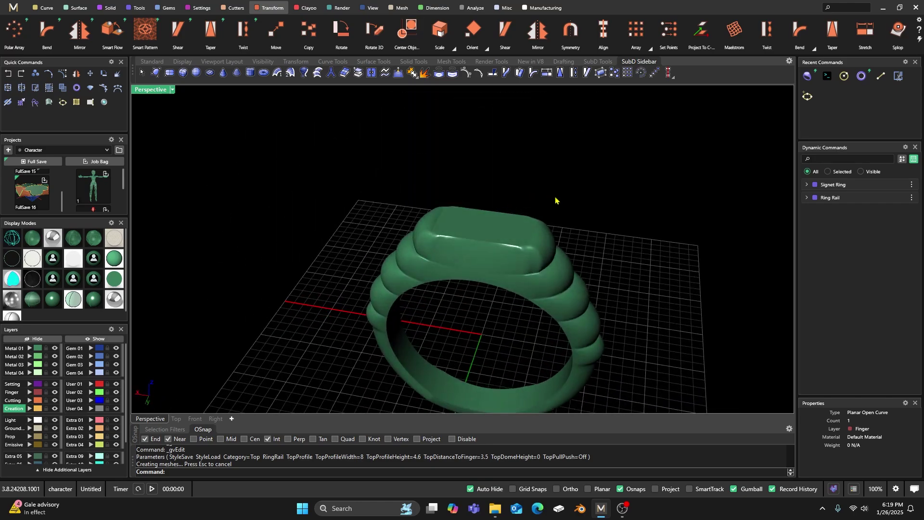
pyautogui.scroll(-2, 477, 260)
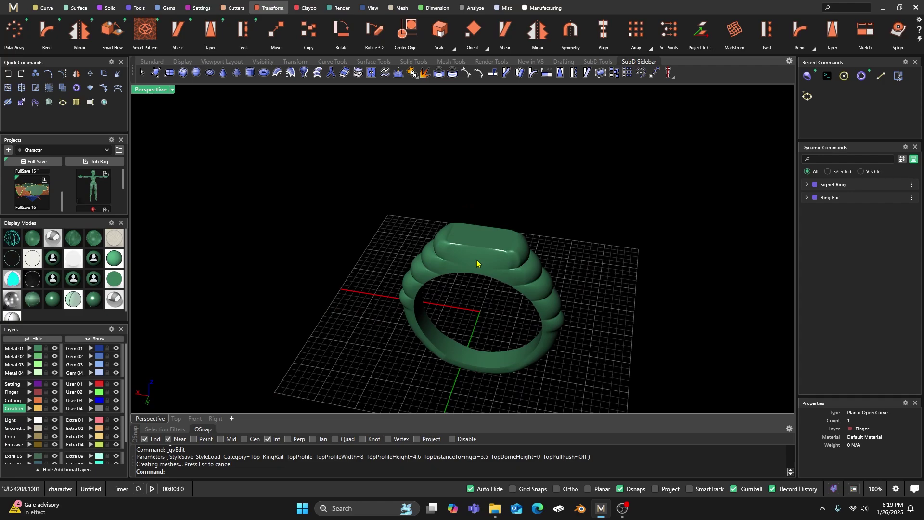